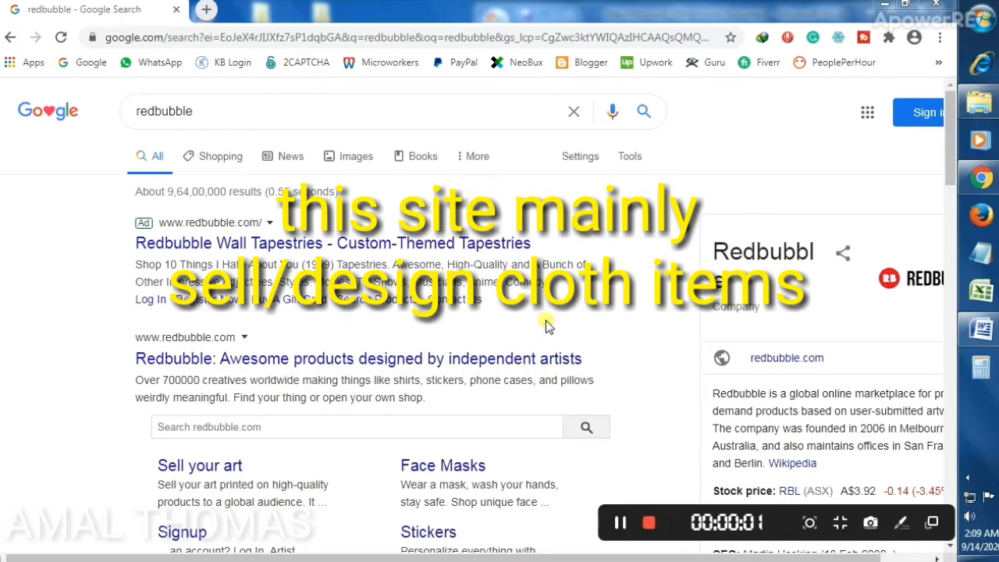
Open the main Redbubble website from the search results in a separate browser tab and switch to it.
right_click(266, 364)
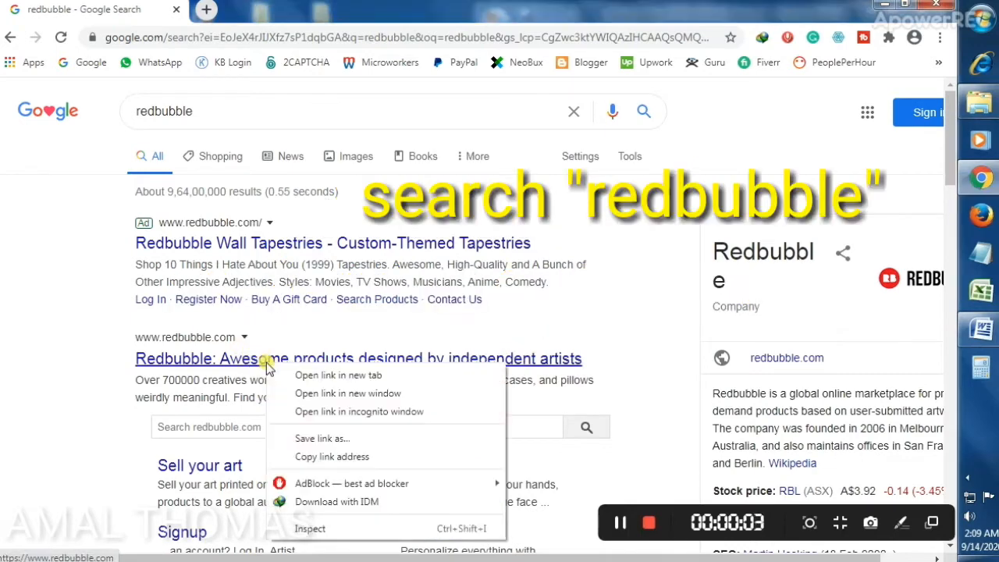
left_click(338, 374)
scroll(297, 373, "down", 2)
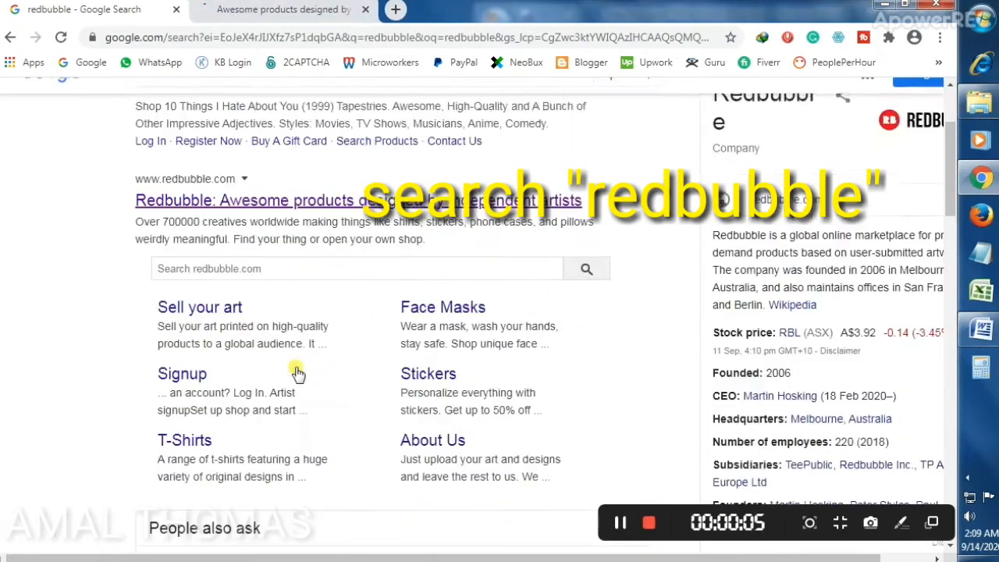
left_click(314, 11)
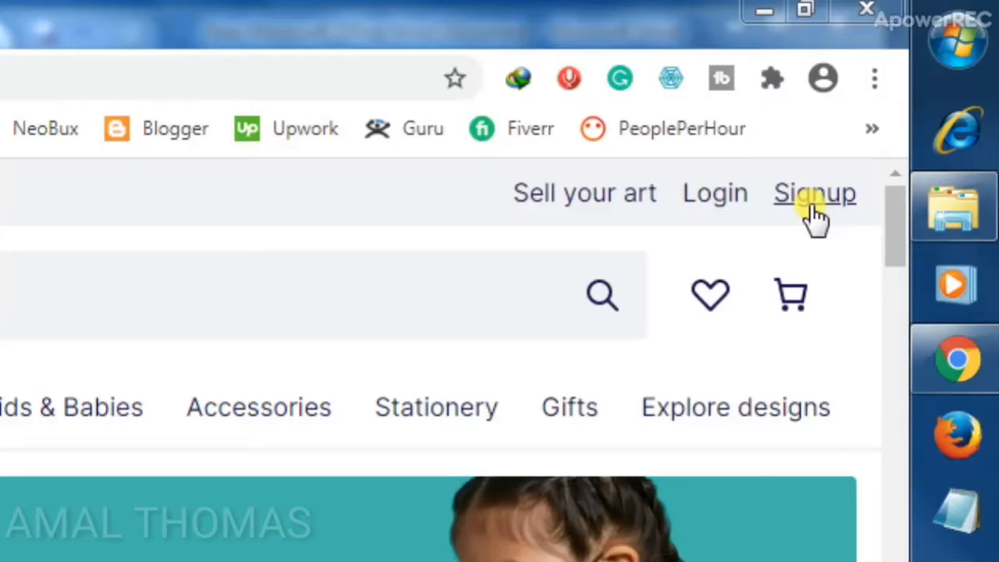
Open the Redbubble signup form and choose Artist signup as the account type.
left_click(811, 209)
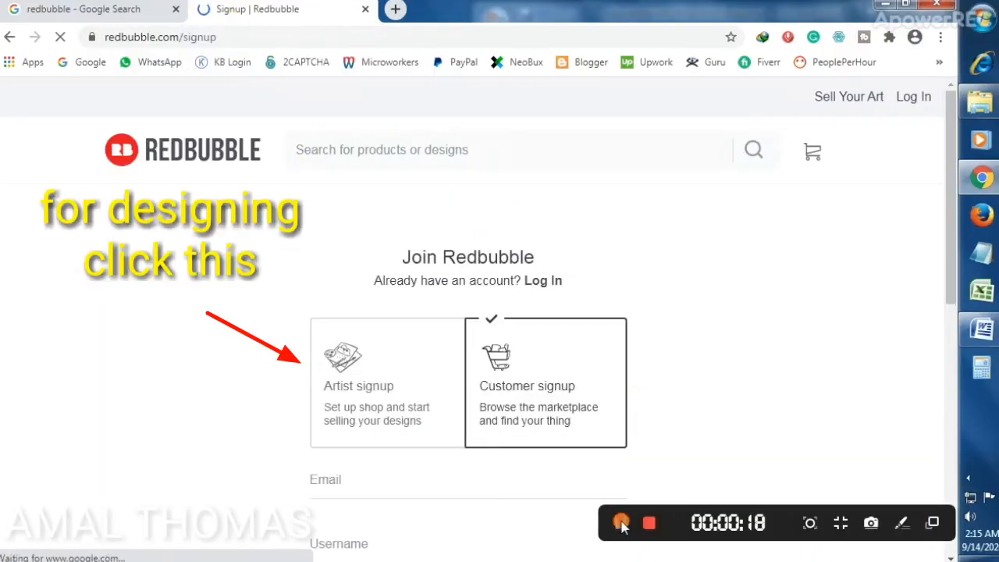
left_click(622, 524)
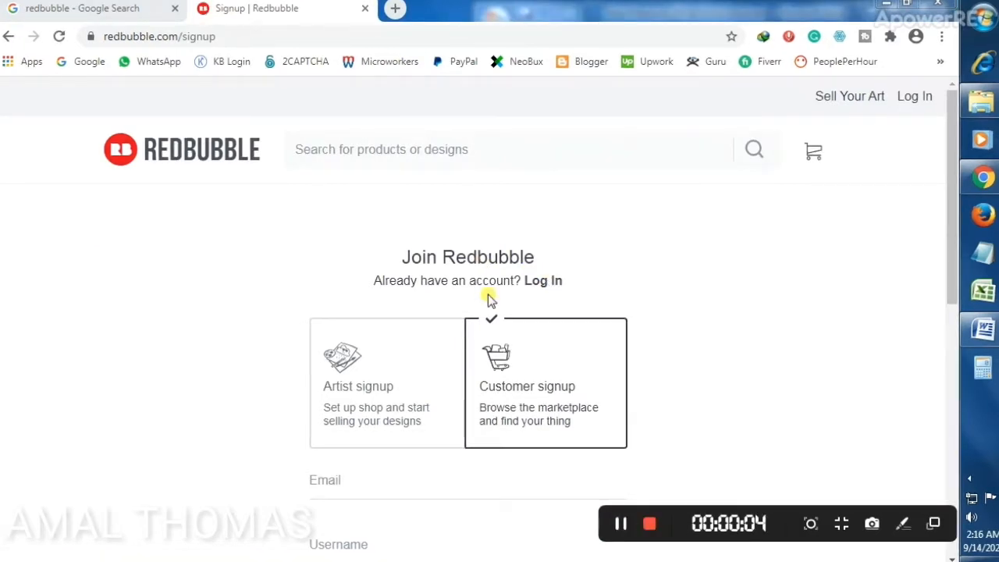
left_click(362, 433)
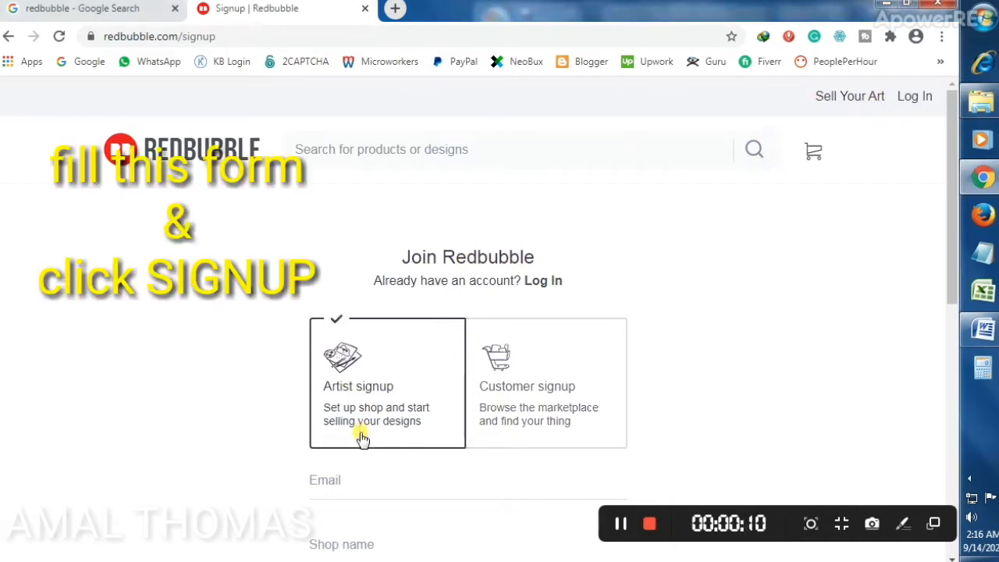
scroll(360, 434, "down", 3)
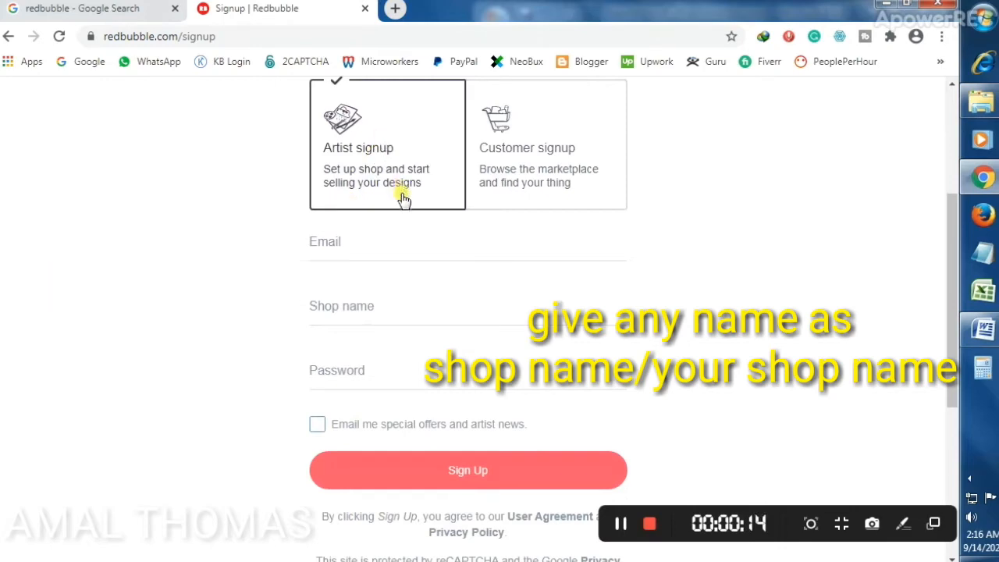
scroll(403, 199, "up", 1)
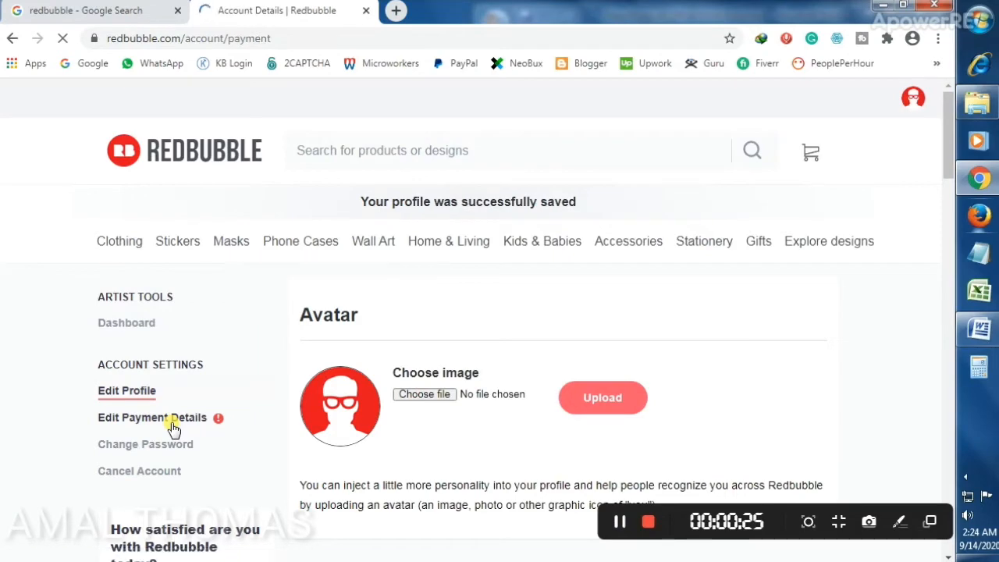
Review the payment details form, covering the Residential Address, Postal Address and Getting Paid sections.
scroll(252, 349, "down", 5)
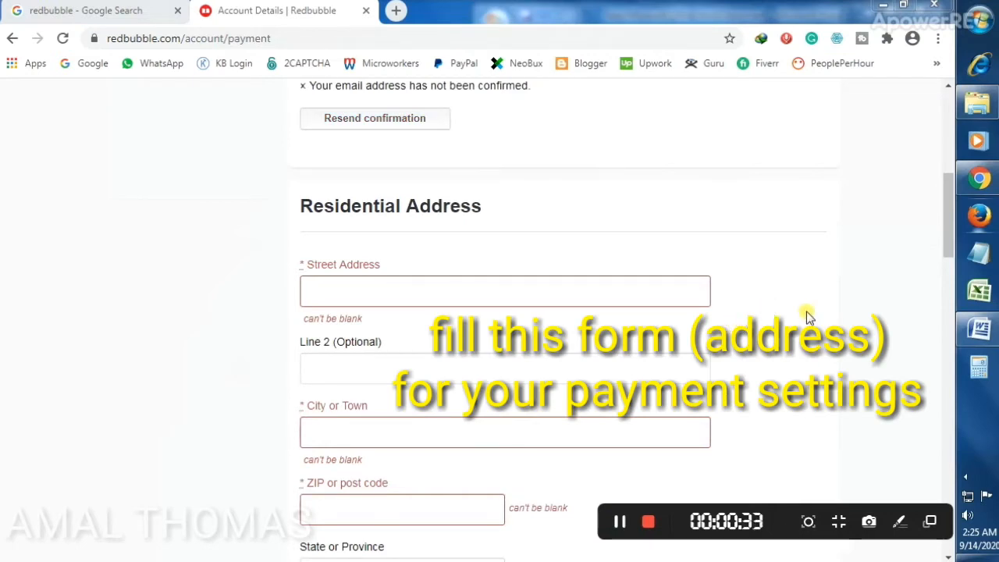
scroll(919, 337, "down", 3)
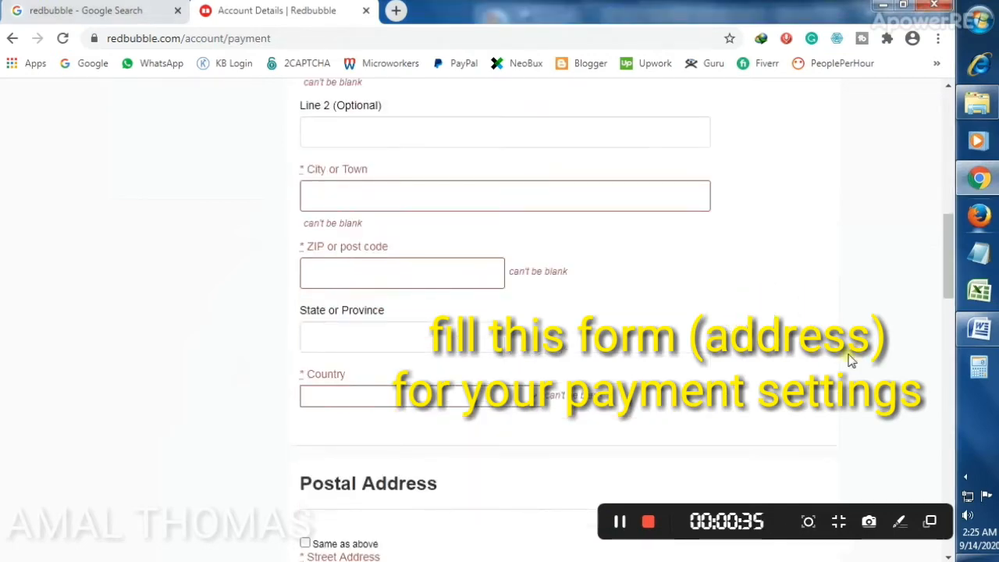
scroll(851, 360, "down", 2)
scroll(817, 379, "down", 1)
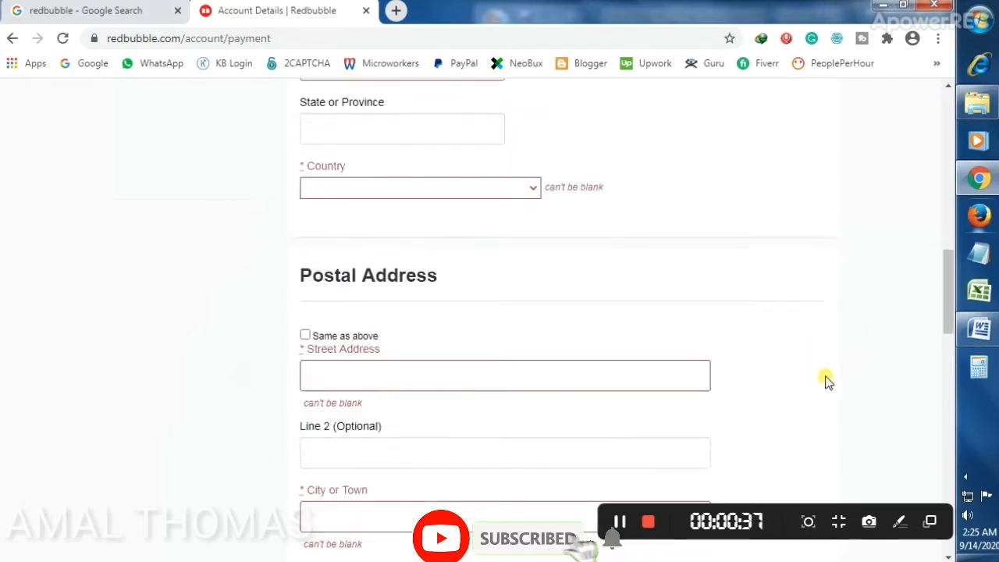
scroll(828, 381, "down", 2)
scroll(828, 381, "down", 1)
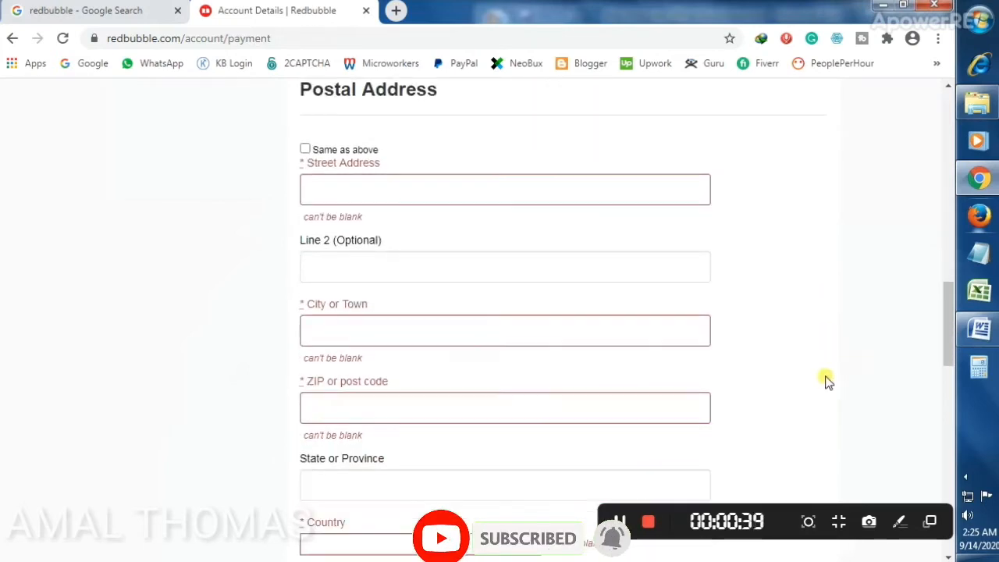
scroll(827, 381, "down", 2)
scroll(812, 377, "down", 1)
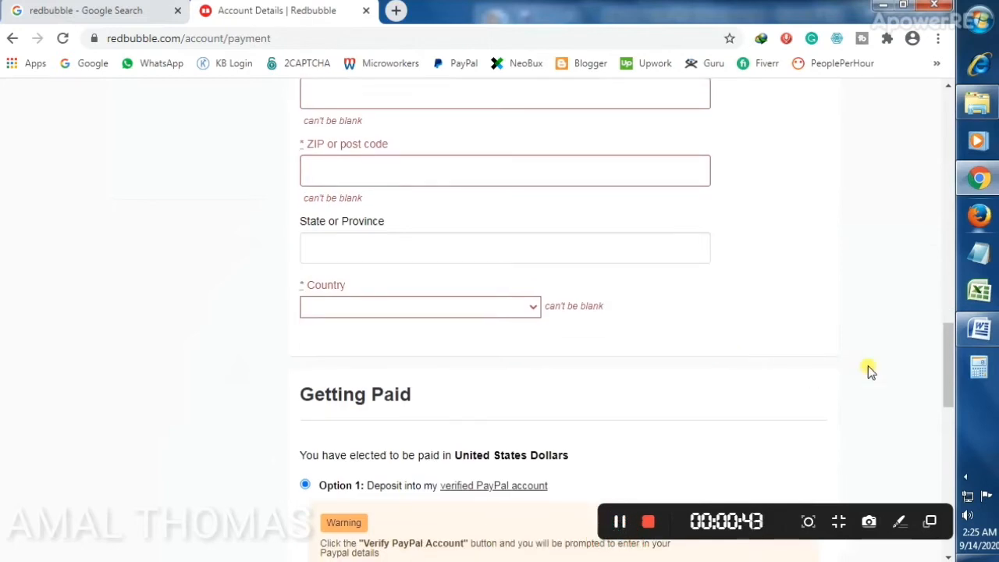
scroll(868, 365, "down", 2)
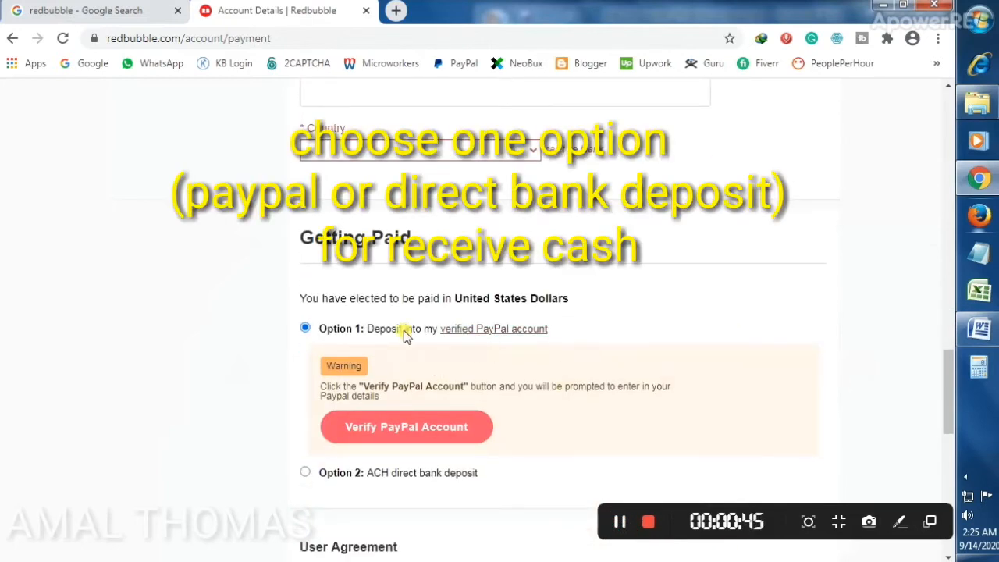
scroll(386, 374, "down", 1)
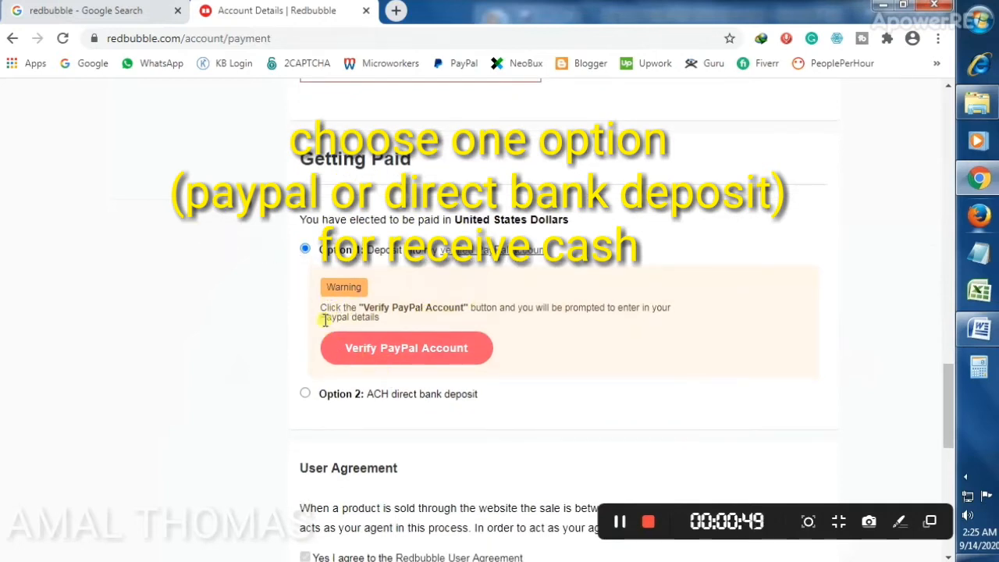
Preview the ACH direct bank deposit fields under Getting Paid and switch back to the verified PayPal account option.
left_click(303, 395)
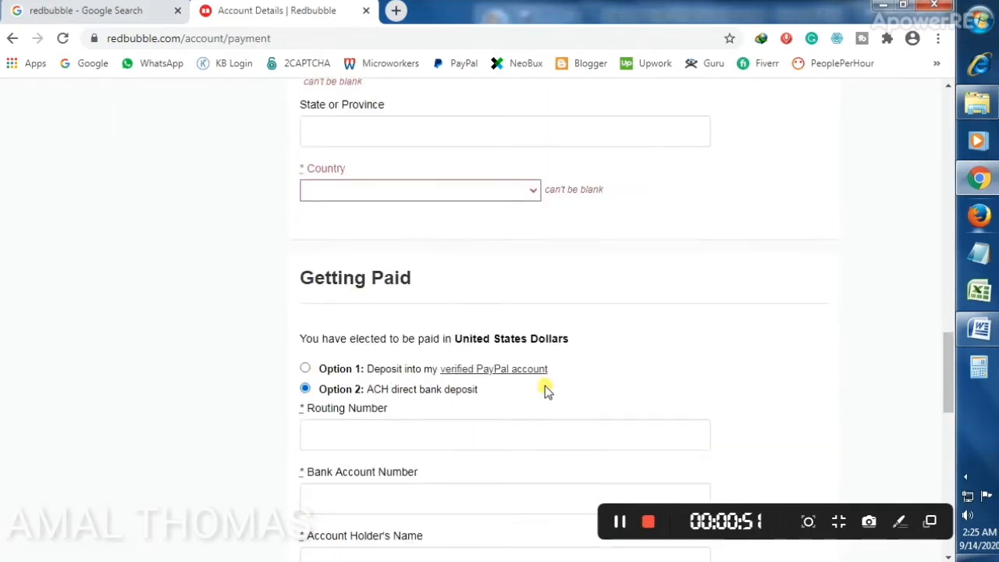
scroll(546, 386, "down", 2)
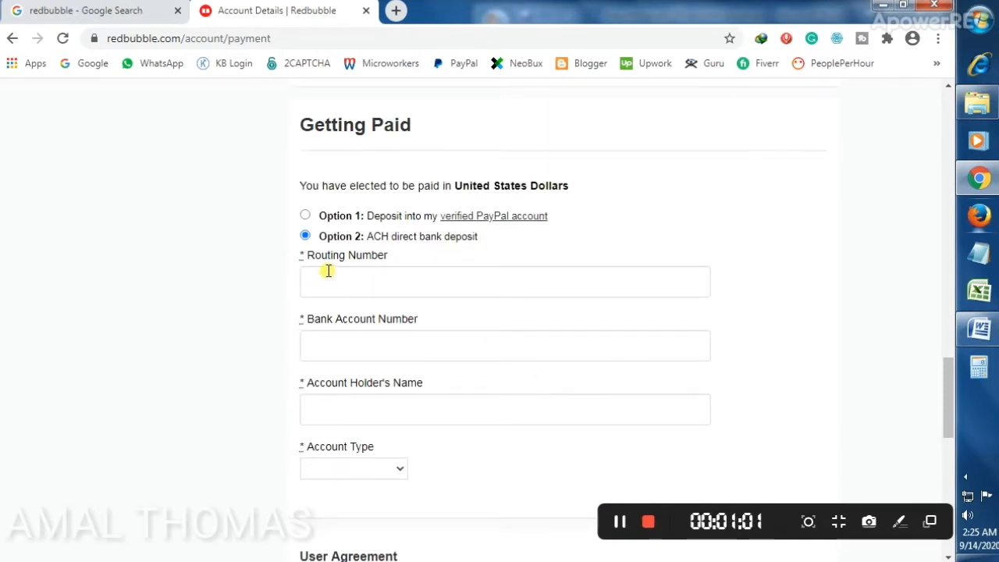
left_click(306, 217)
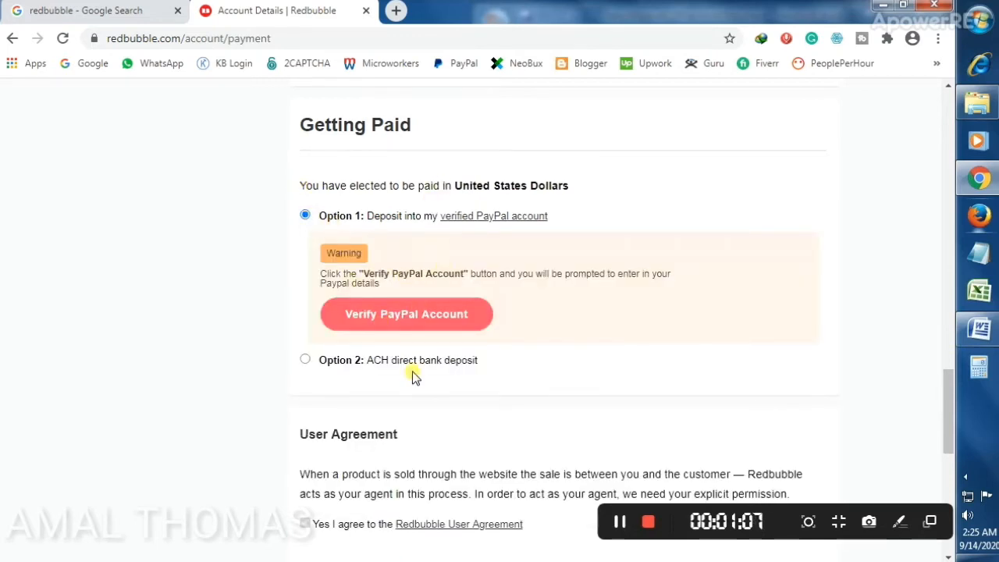
Look over the user agreement section of the payment details and open the artist Dashboard.
scroll(412, 371, "down", 3)
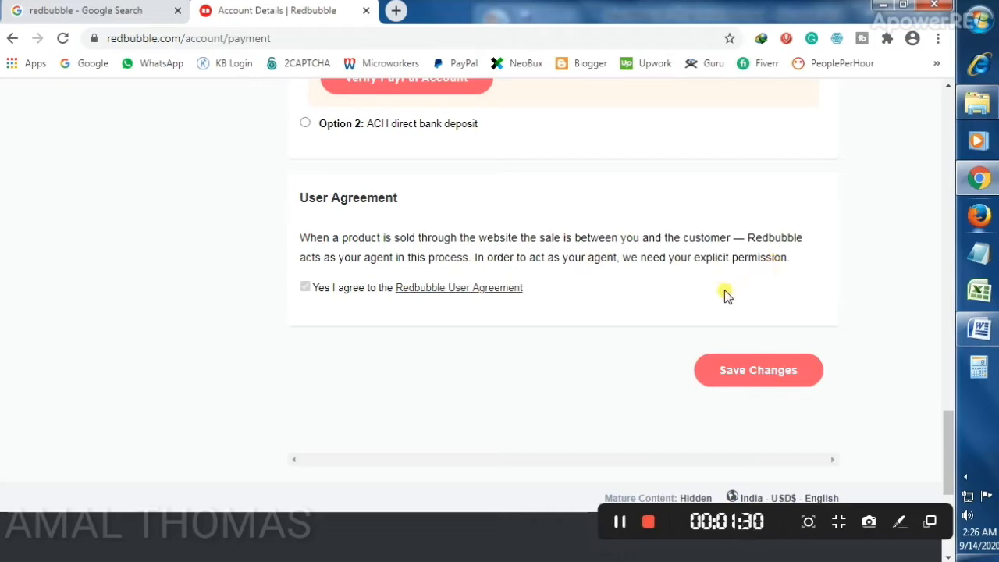
scroll(652, 317, "up", 5)
scroll(652, 318, "up", 15)
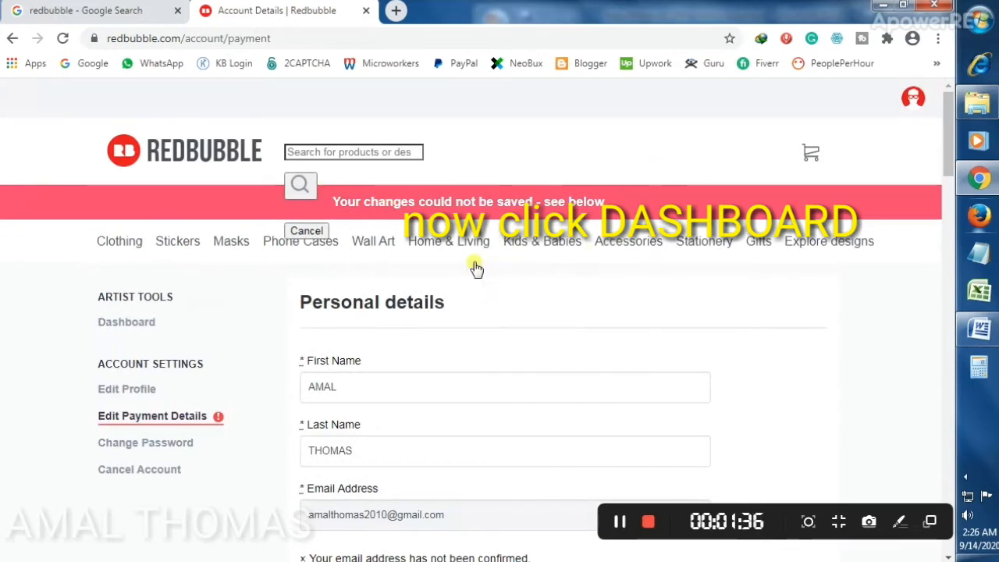
left_click(146, 324)
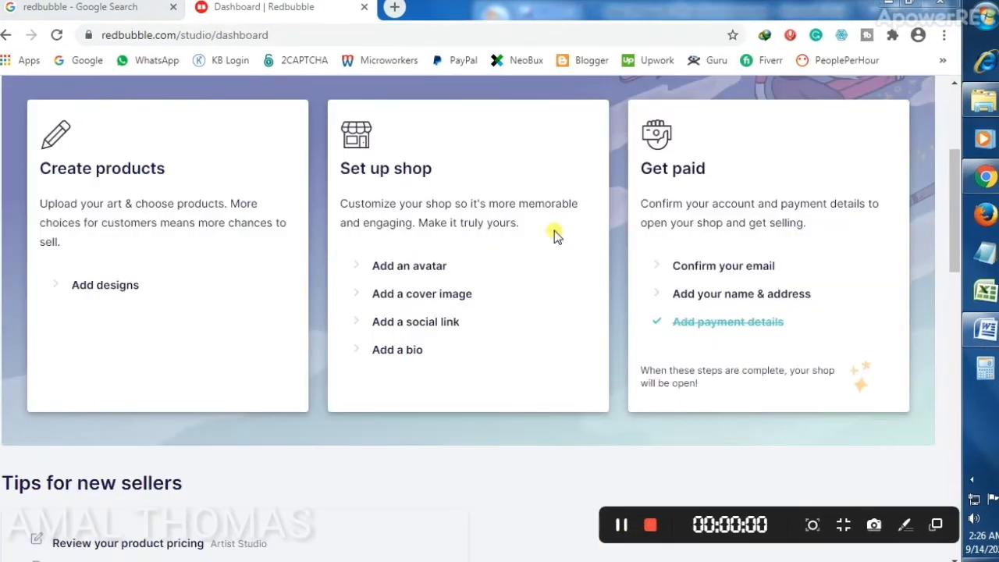
Start adding designs from the dashboard and upload the image file anony from the teespring folder as new work.
left_click(108, 295)
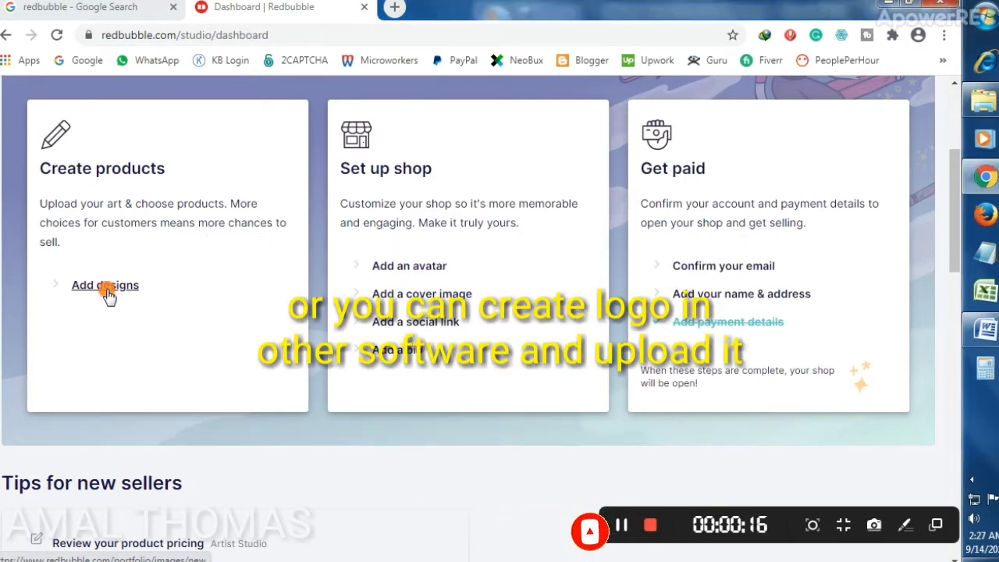
left_click_drag(108, 295, 142, 296)
left_click(134, 290)
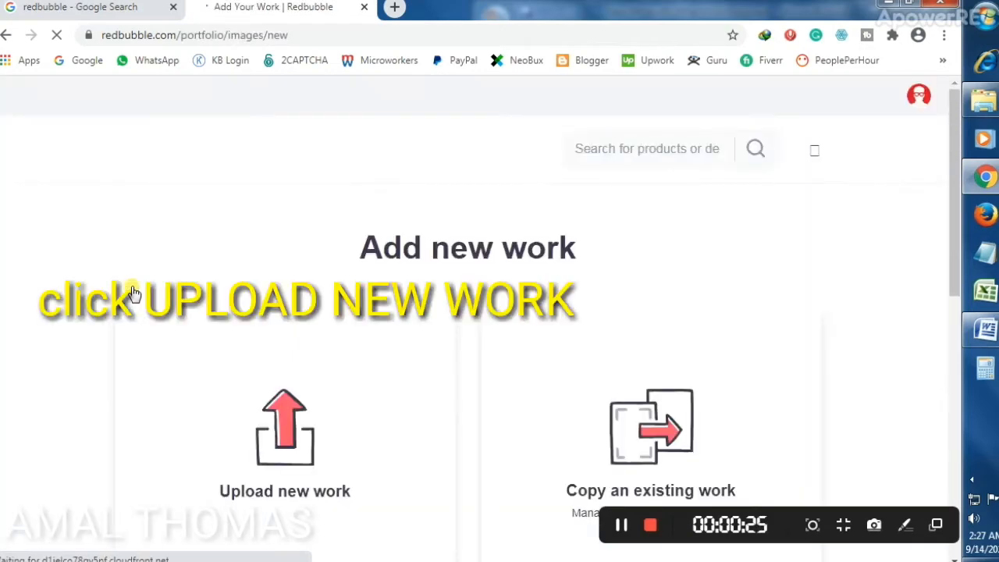
scroll(396, 469, "down", 3)
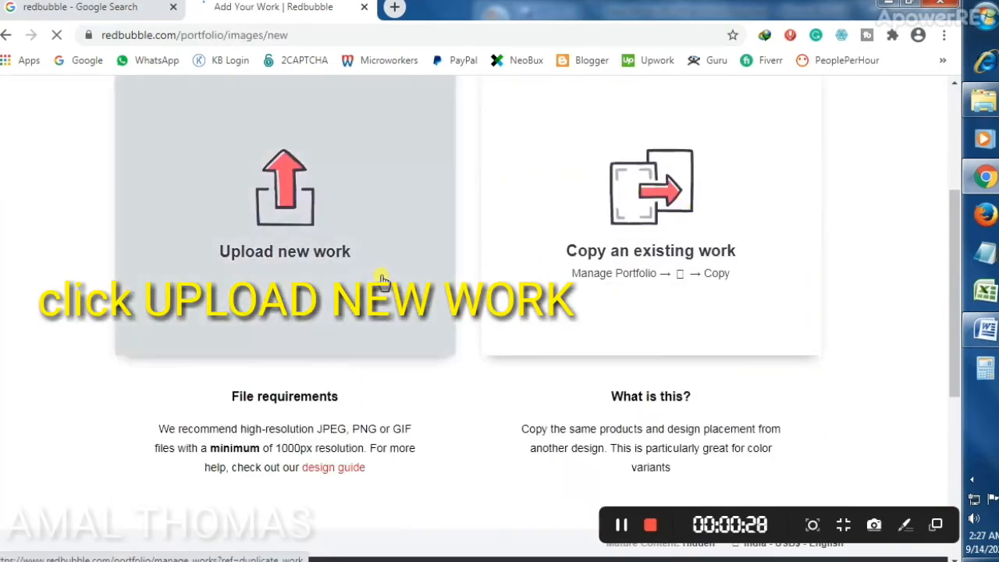
left_click(382, 278)
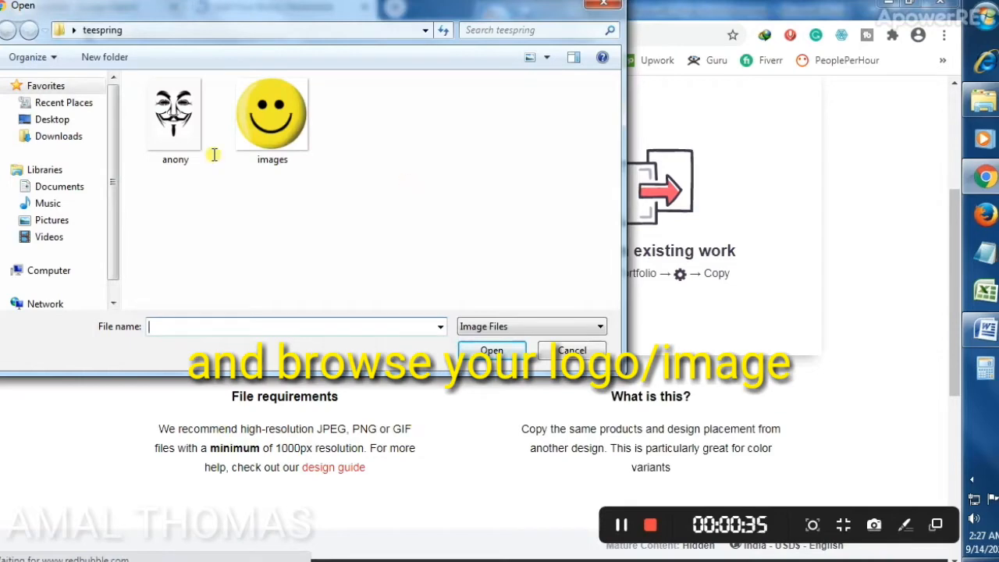
left_click(176, 130)
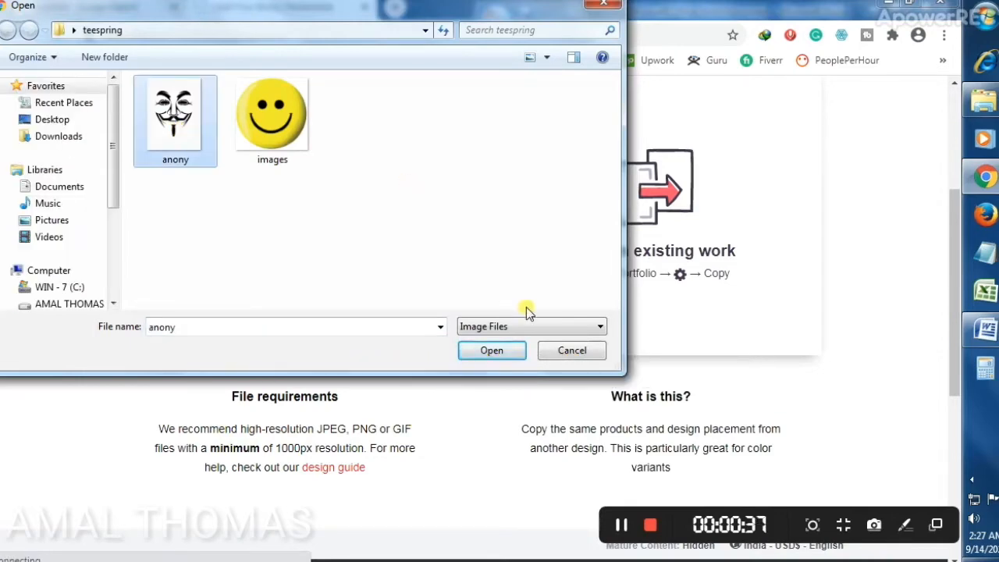
left_click(501, 350)
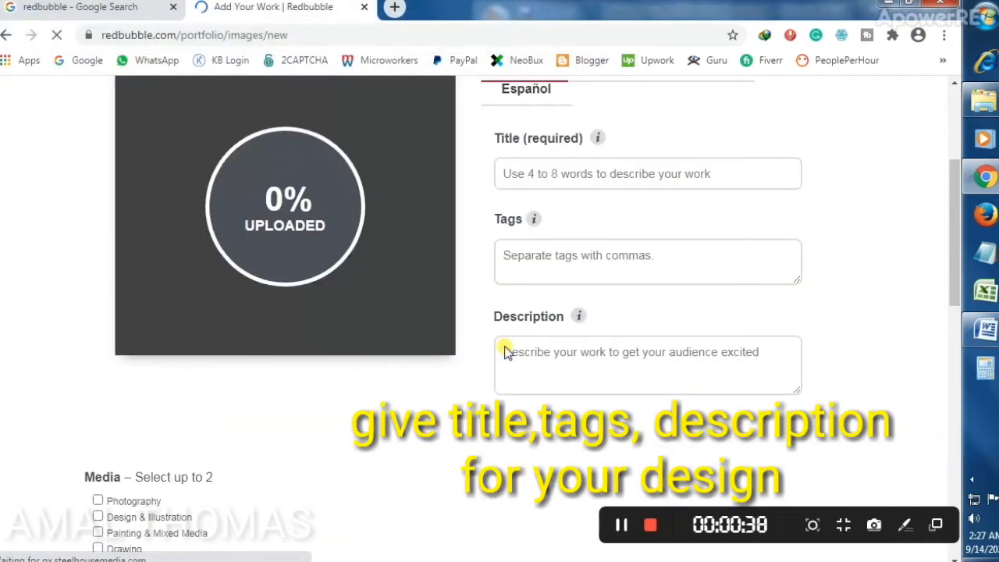
scroll(434, 271, "up", 2)
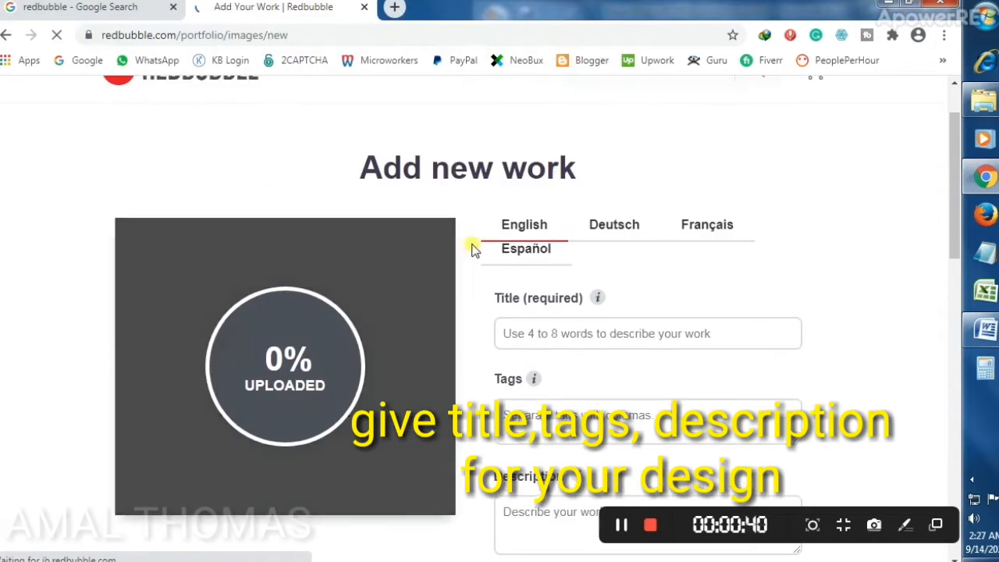
left_click(539, 227)
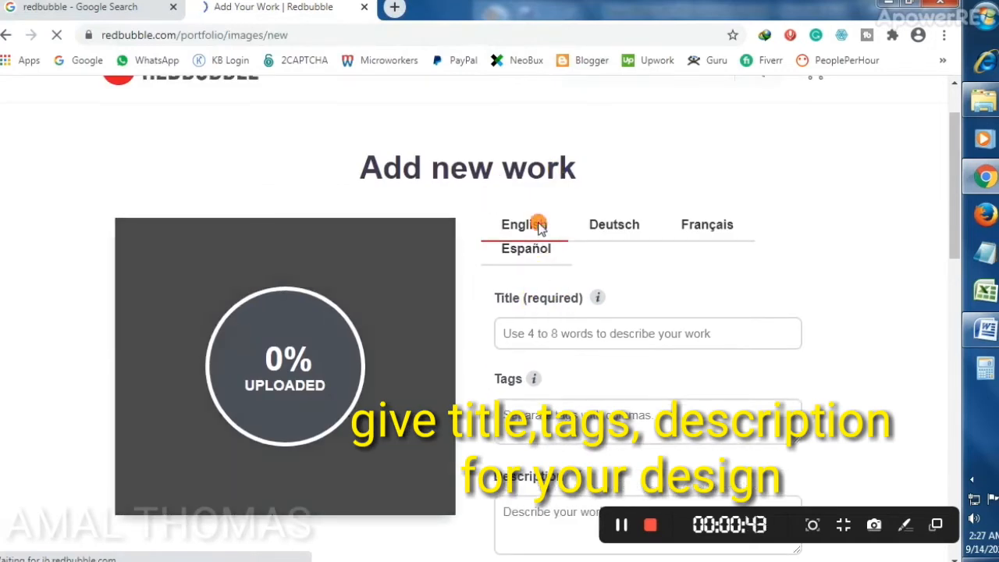
left_click(539, 334)
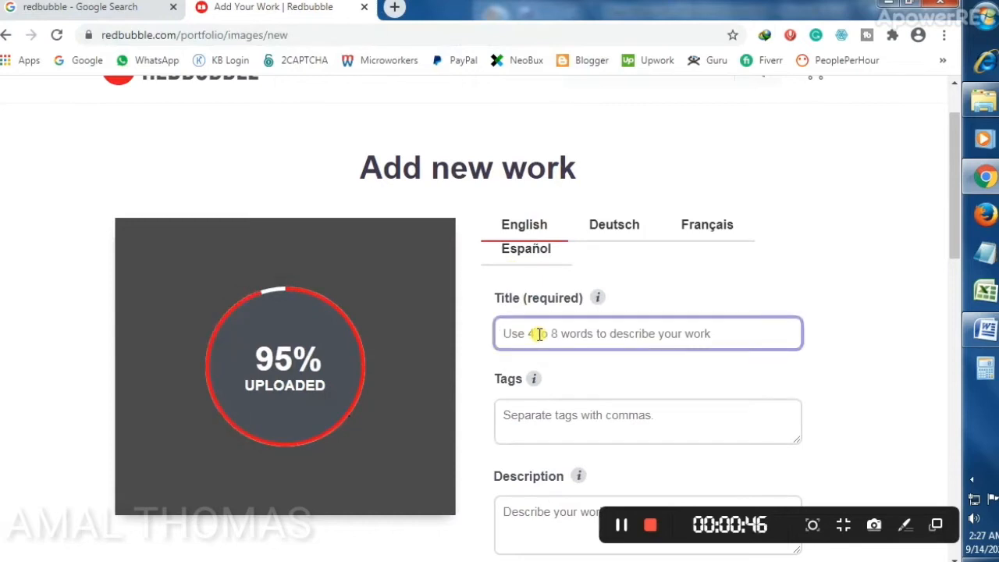
type("t")
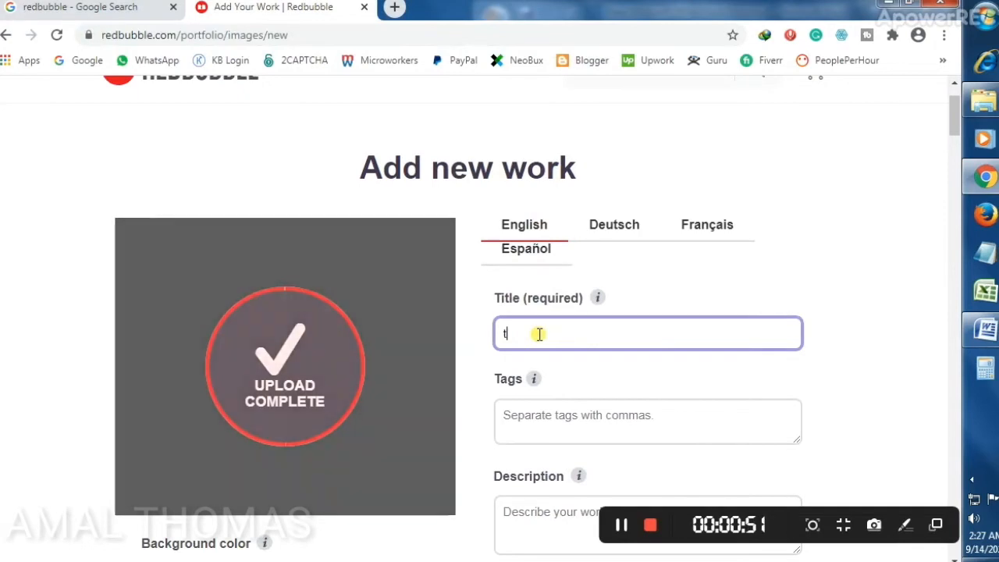
key("BackSpace")
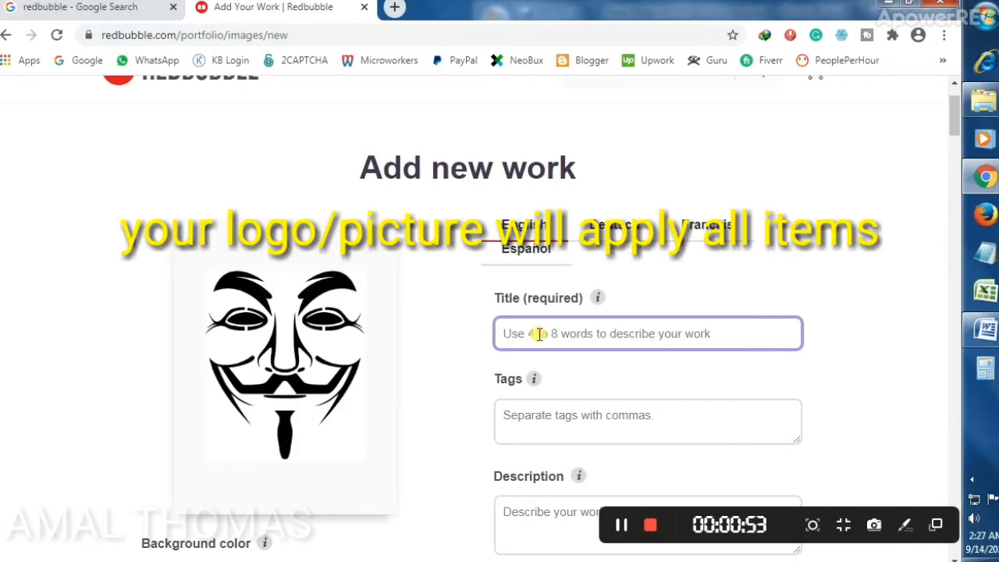
type("T")
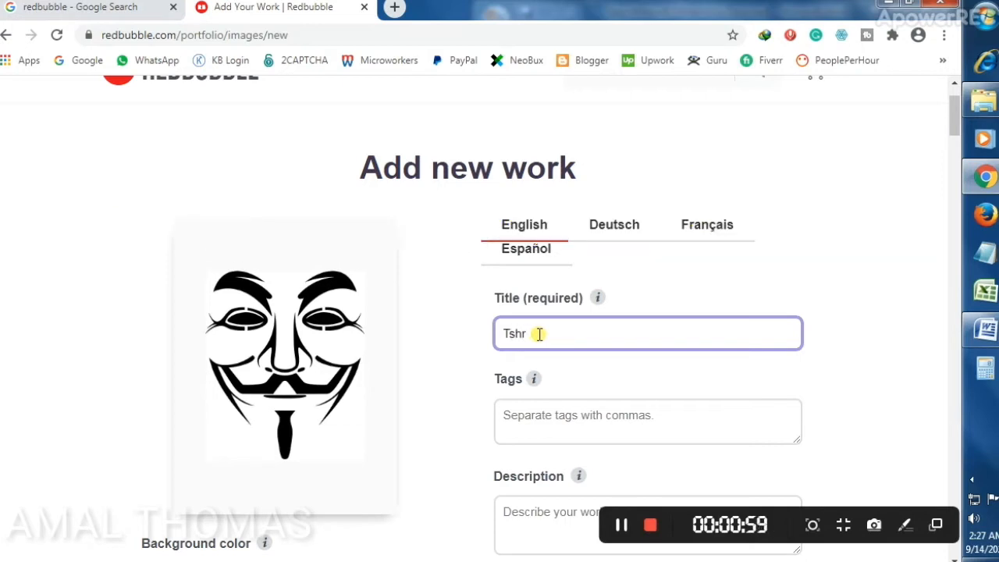
key("BackSpace")
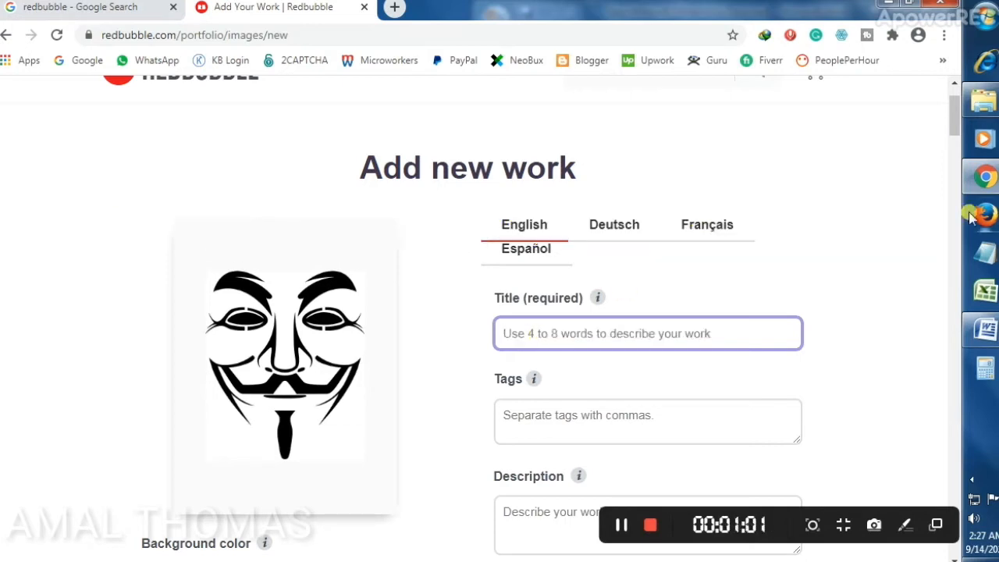
mouse_move(600, 304)
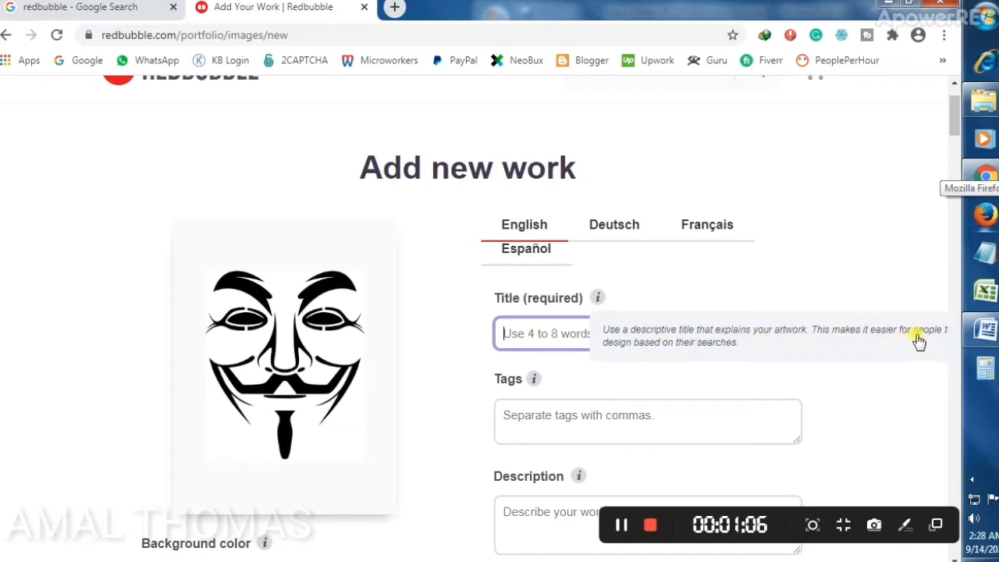
Check the help hints for the Title and Tags fields of the new work.
left_click(728, 310)
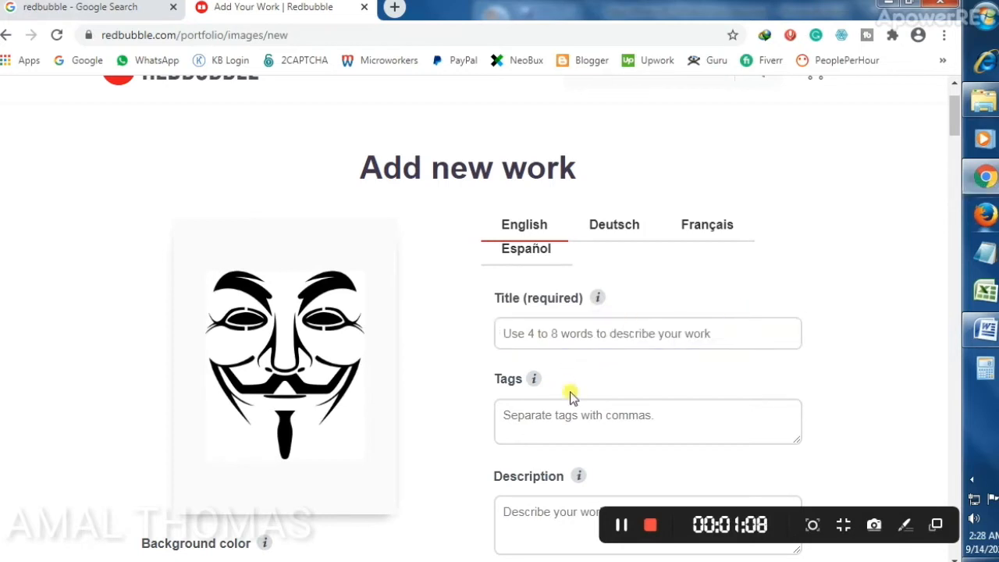
left_click(535, 380)
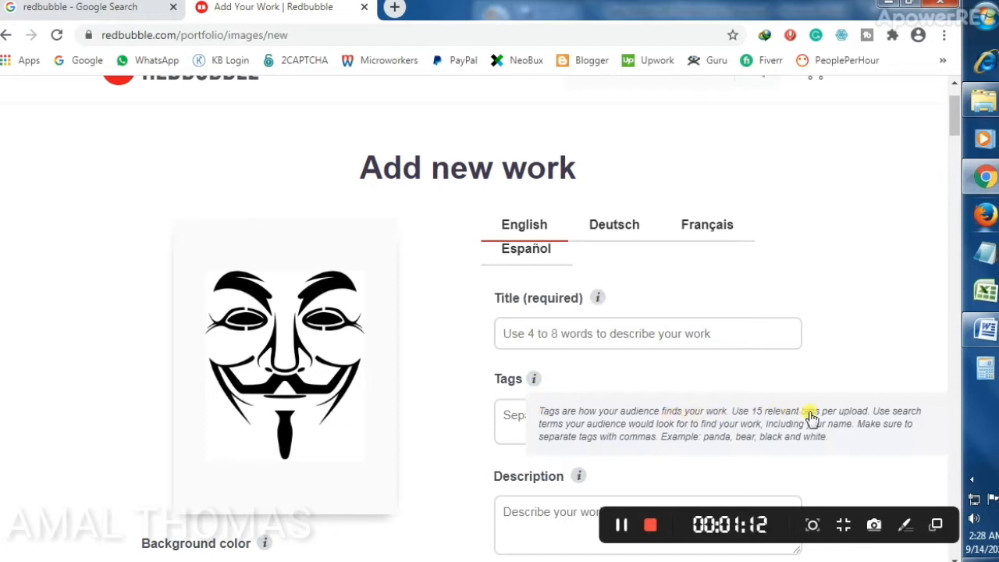
left_click(632, 366)
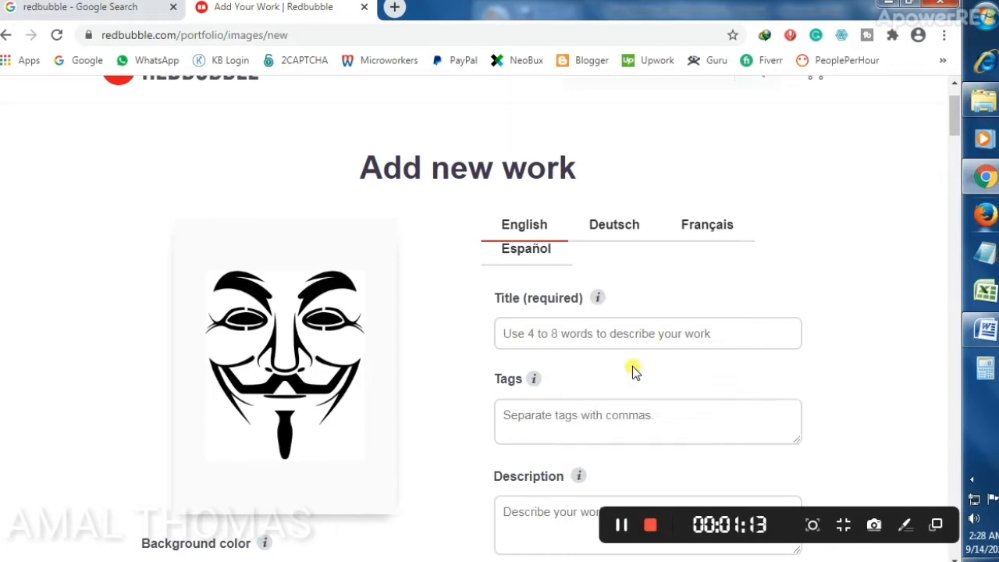
Enter "tshirt" as the new work's title and "tshirt," as its first tag.
left_click(568, 331)
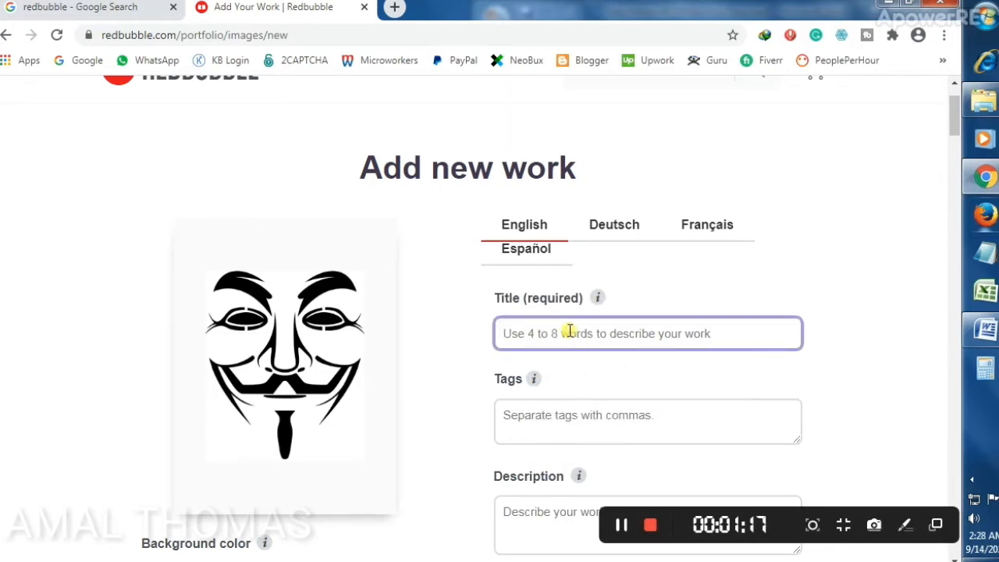
type("tshirt")
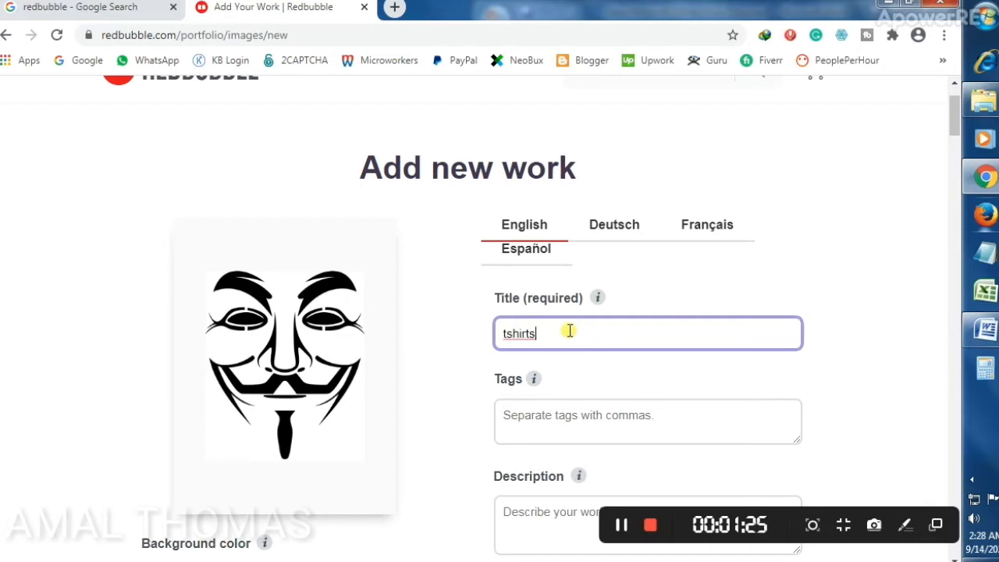
left_click(495, 417)
type("t")
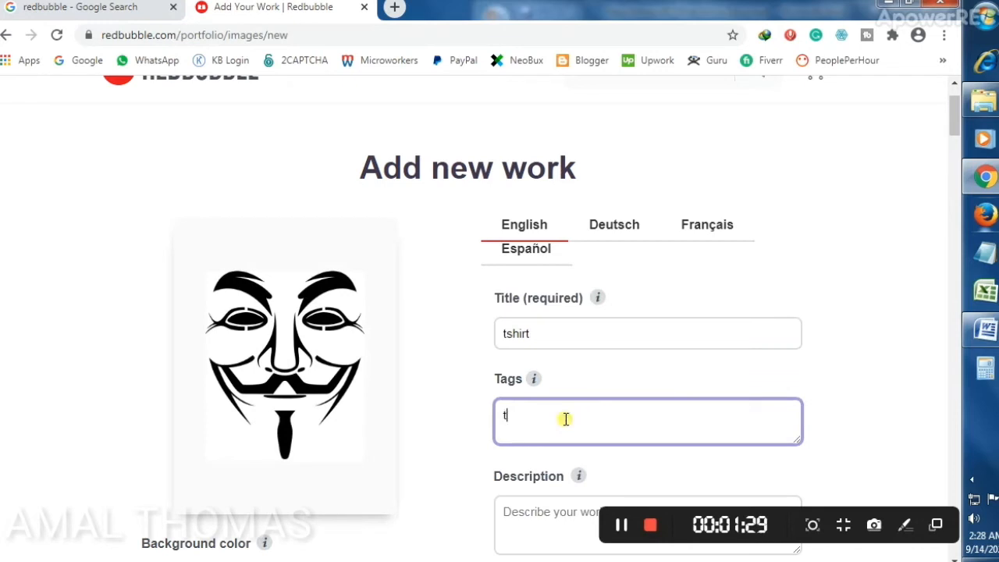
type("shirt,")
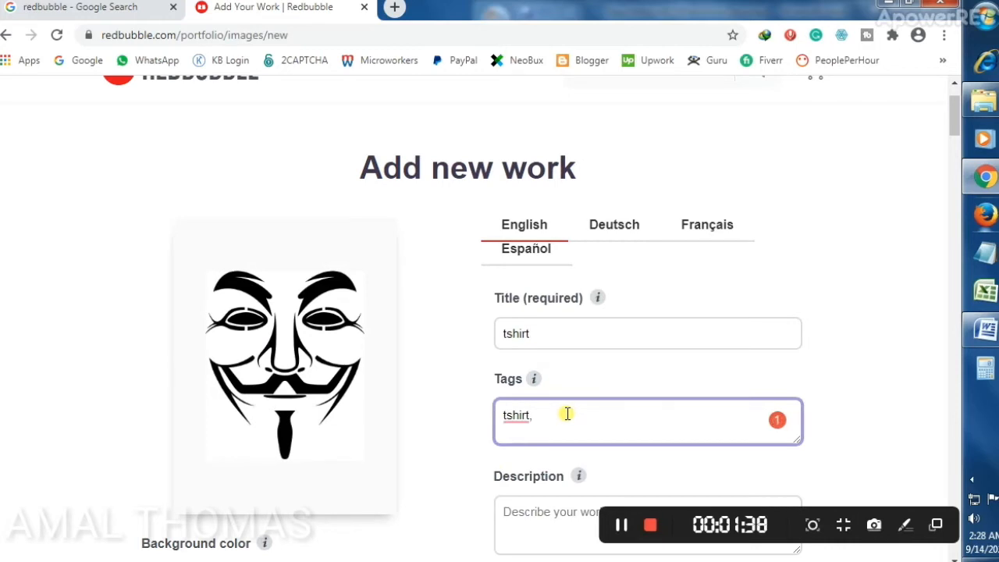
Correct the tag to "T-shirt," using the spelling suggestion and hyphenate the title as "t-shirt".
left_click(525, 419)
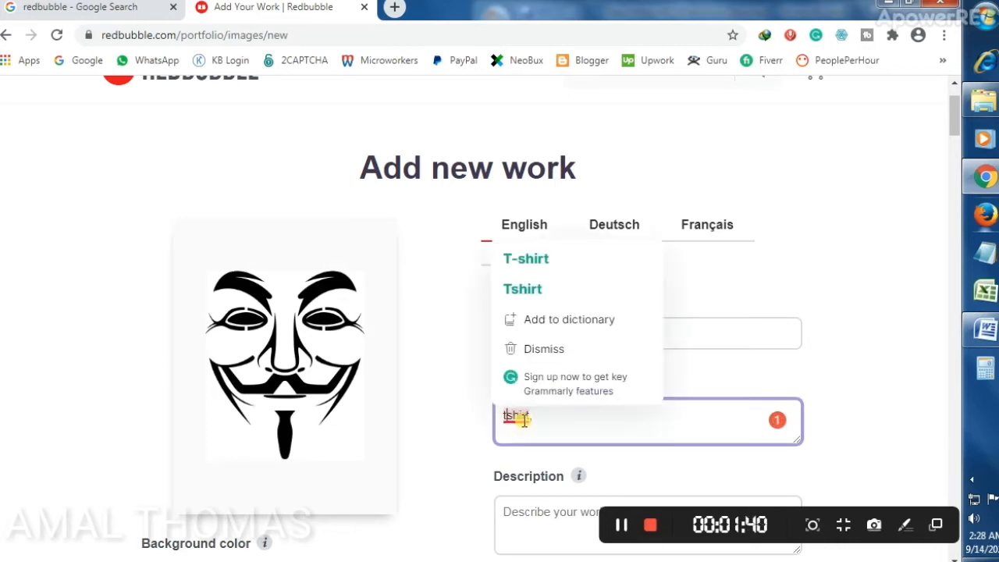
left_click(525, 264)
type(",")
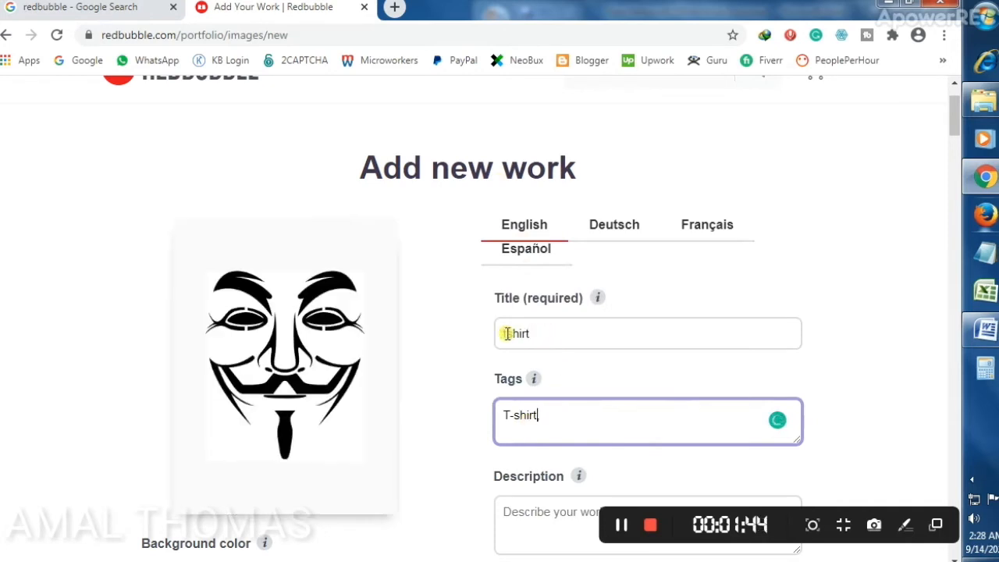
left_click(515, 337)
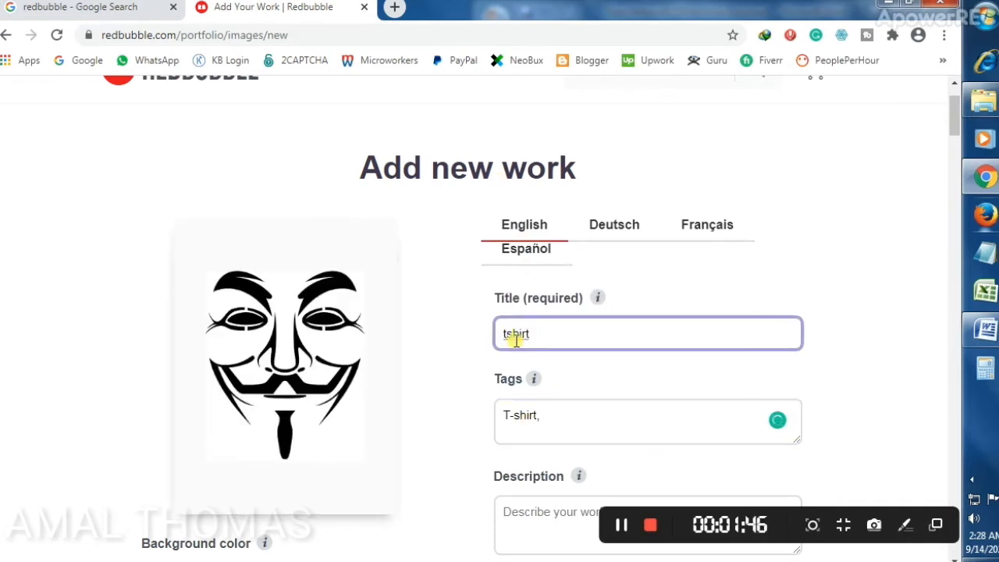
type("-")
left_click(636, 389)
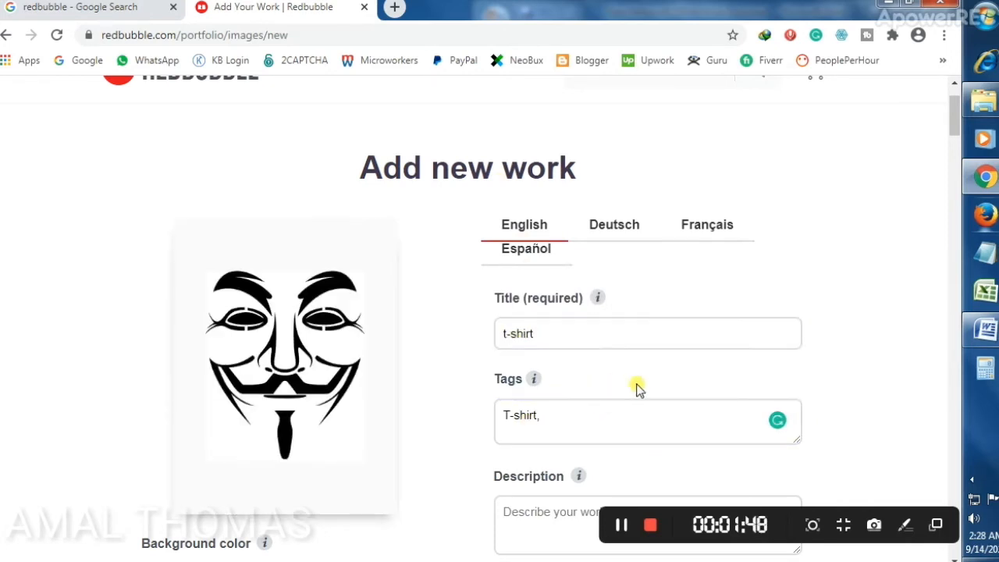
scroll(661, 412, "down", 2)
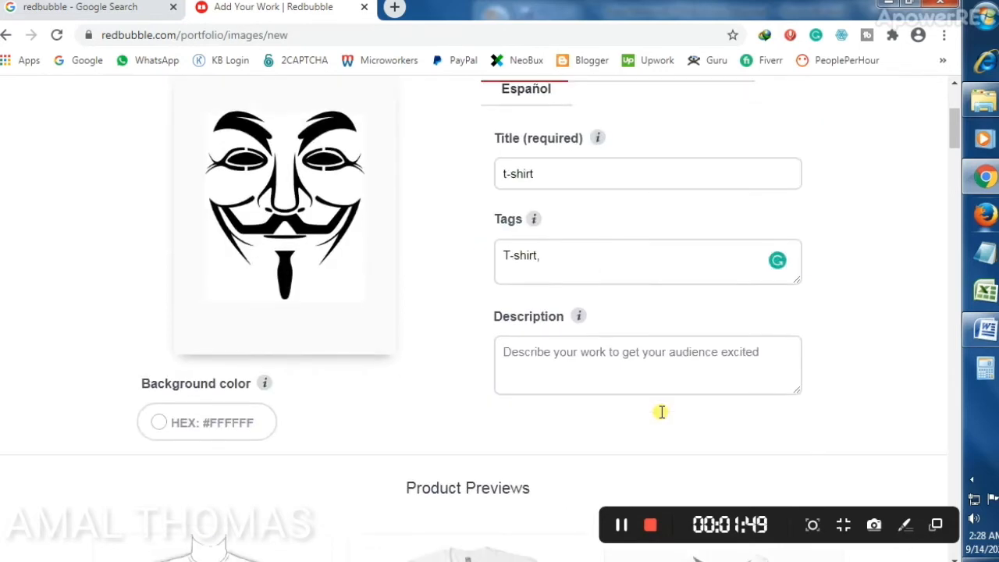
left_click(624, 374)
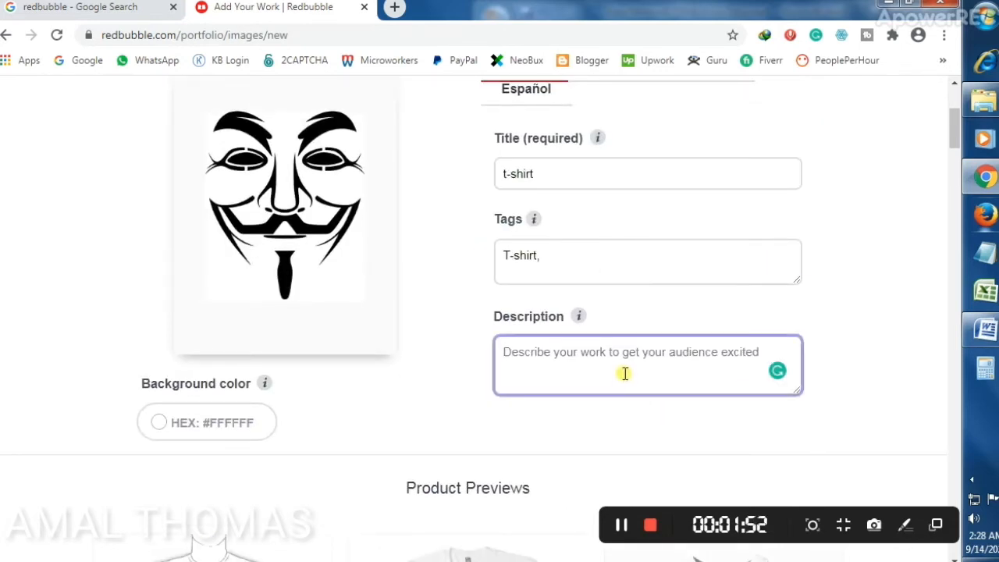
type("t")
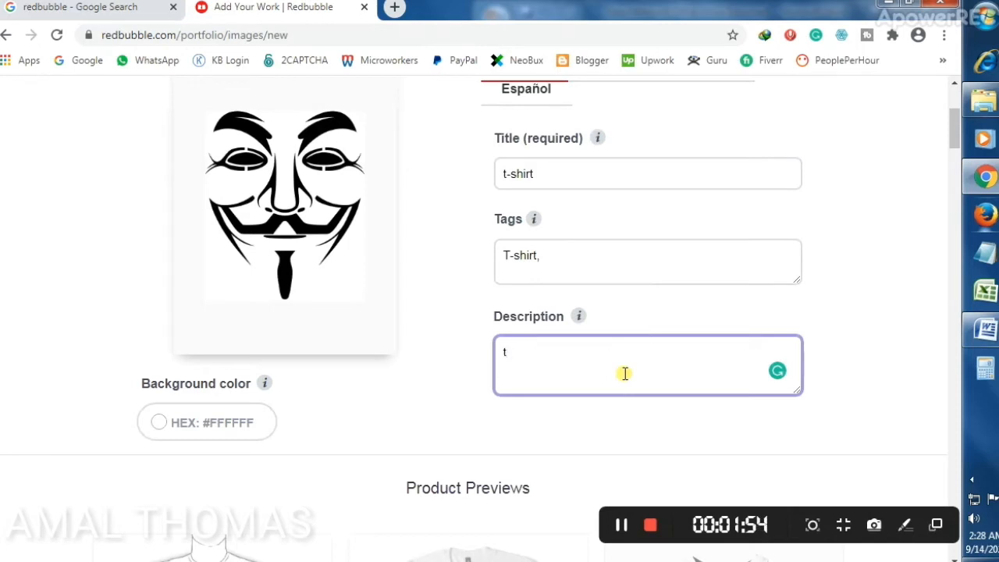
left_click(876, 374)
Open the Standard Print Clothing product for editing from the product previews.
scroll(876, 373, "down", 4)
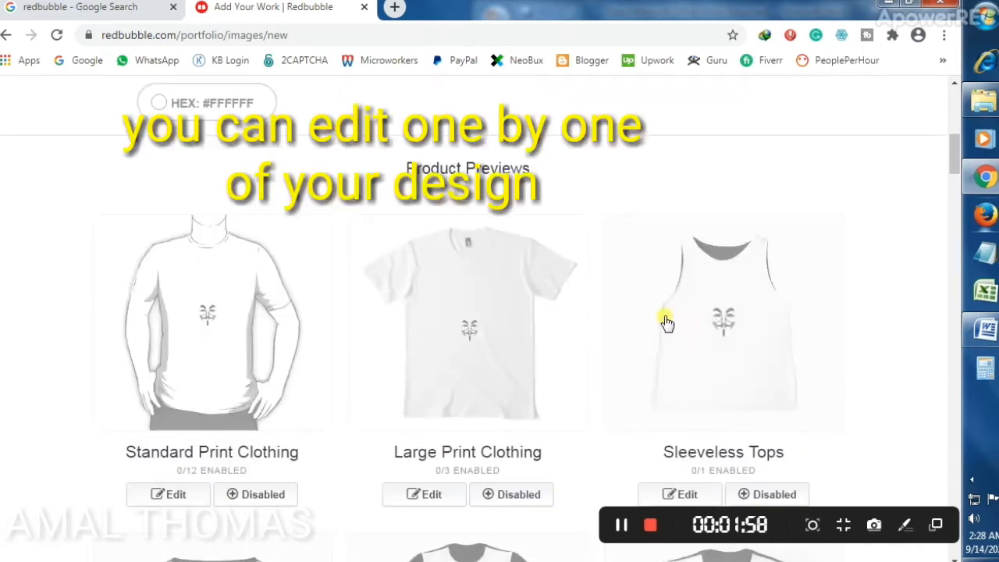
scroll(665, 323, "up", 1)
scroll(694, 219, "up", 1)
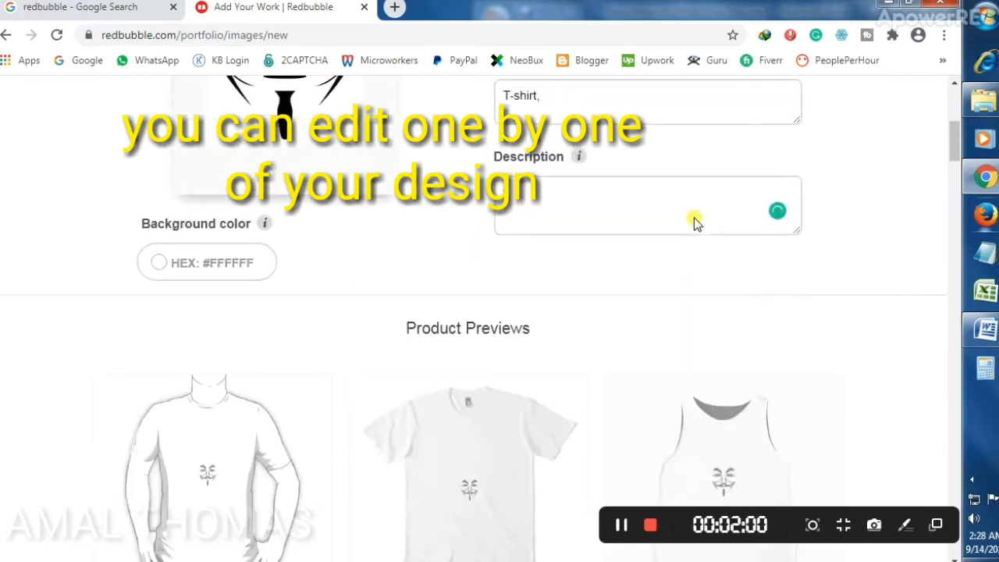
scroll(567, 160, "down", 1)
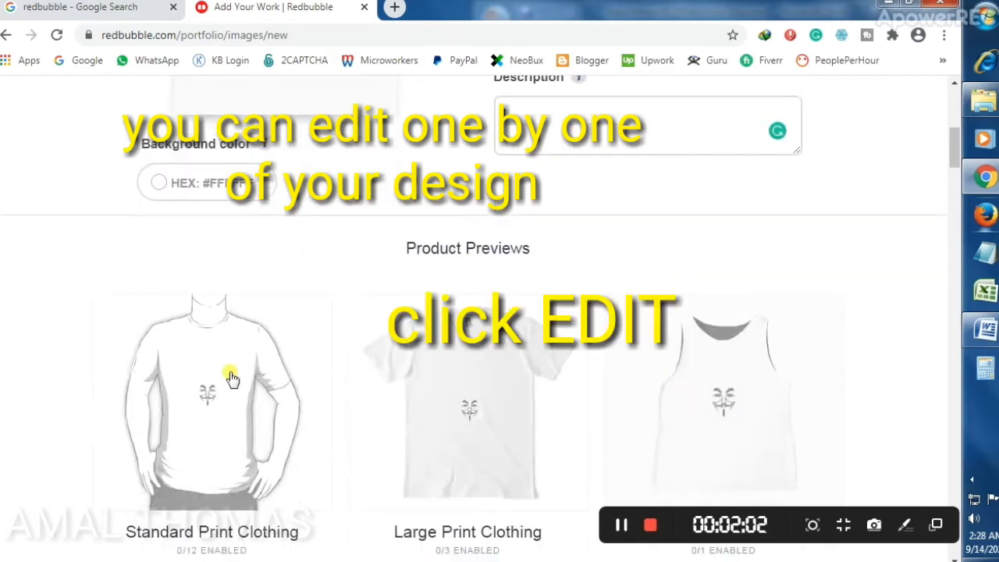
scroll(255, 347, "down", 2)
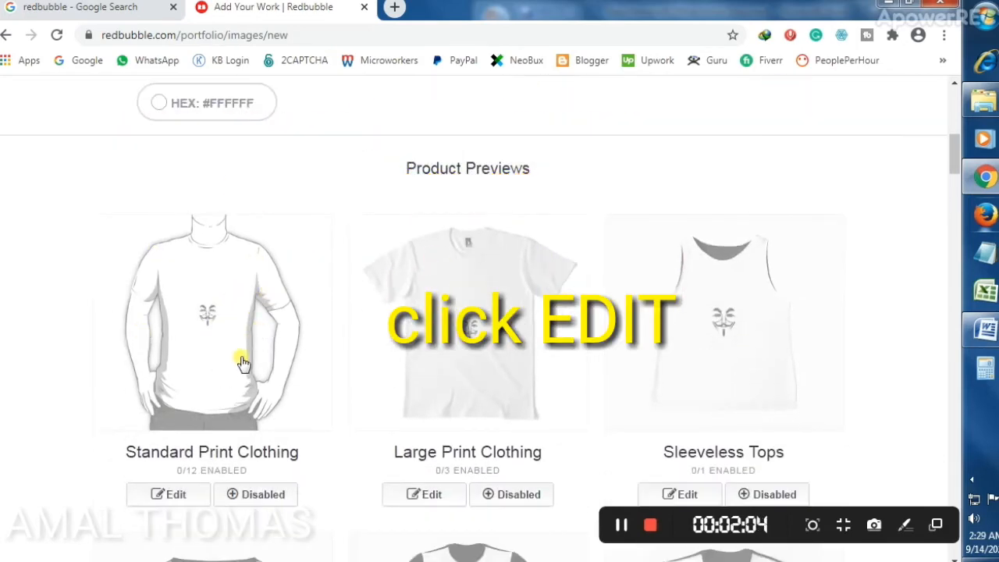
scroll(250, 368, "down", 1)
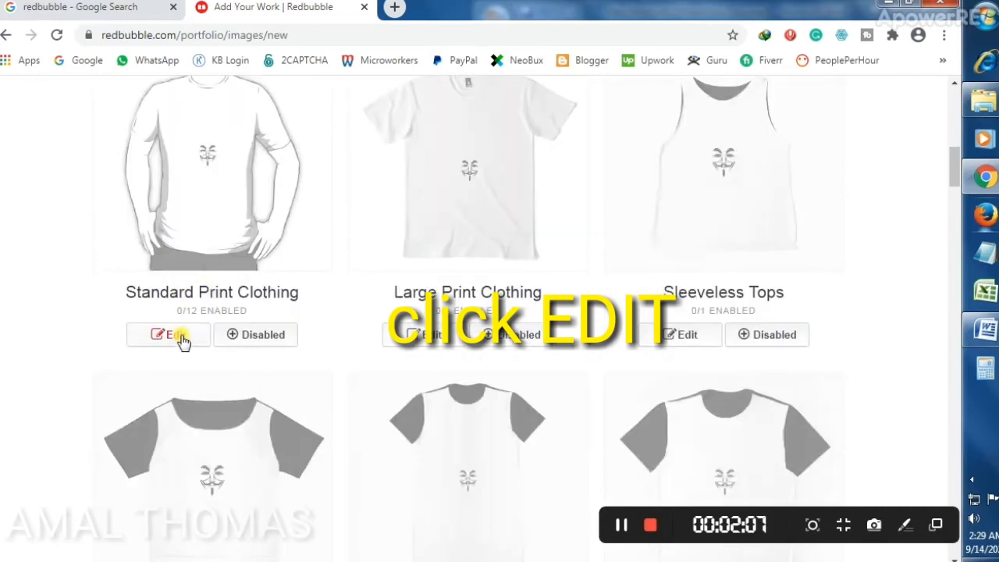
scroll(285, 290, "up", 1)
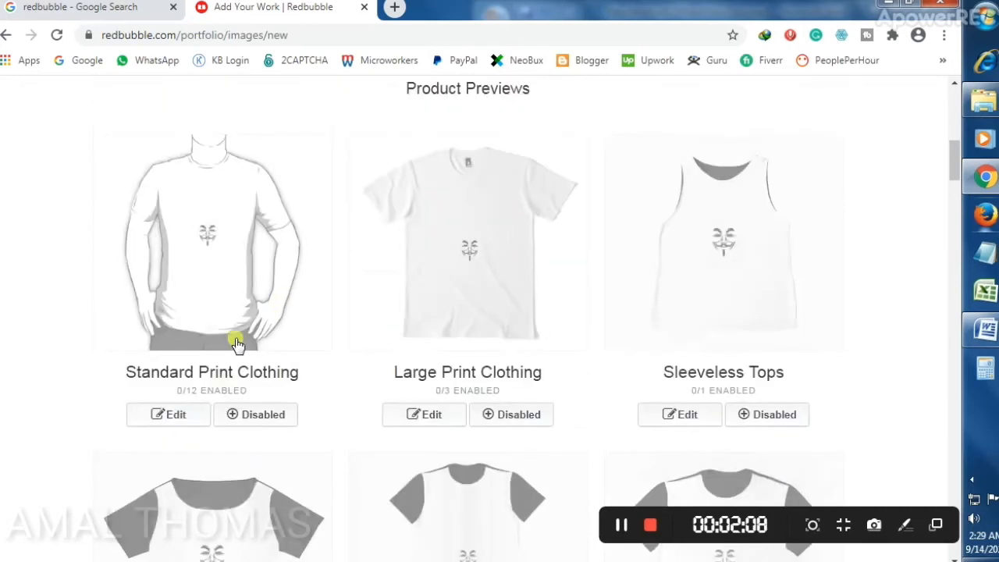
left_click(176, 416)
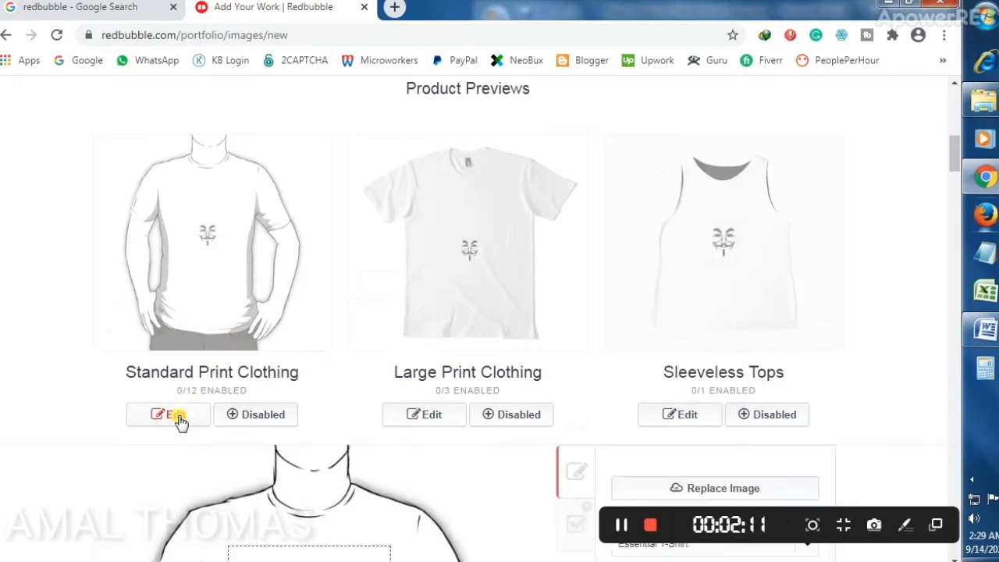
Reposition the mask design slightly higher in the Essential T-Shirt's front print area and set its size on product to 100%.
scroll(296, 377, "down", 4)
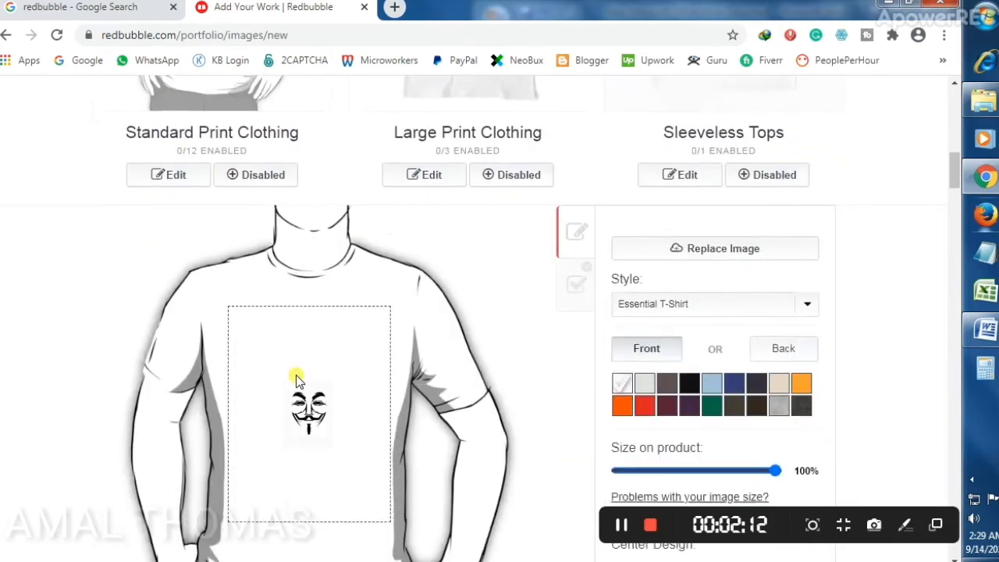
scroll(296, 375, "down", 1)
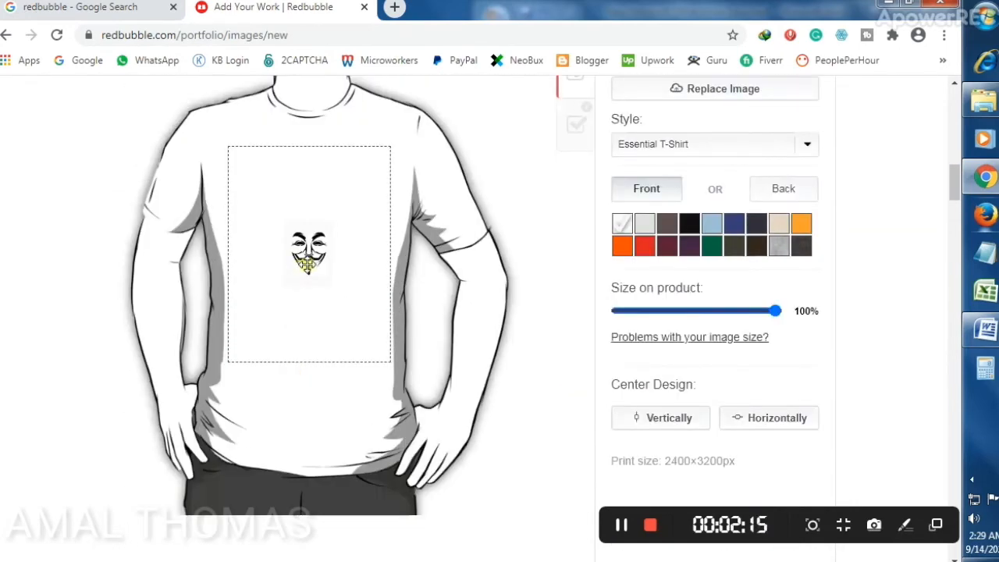
mouse_move(308, 267)
left_mouse_down()
mouse_move(314, 301)
mouse_move(327, 262)
left_mouse_up()
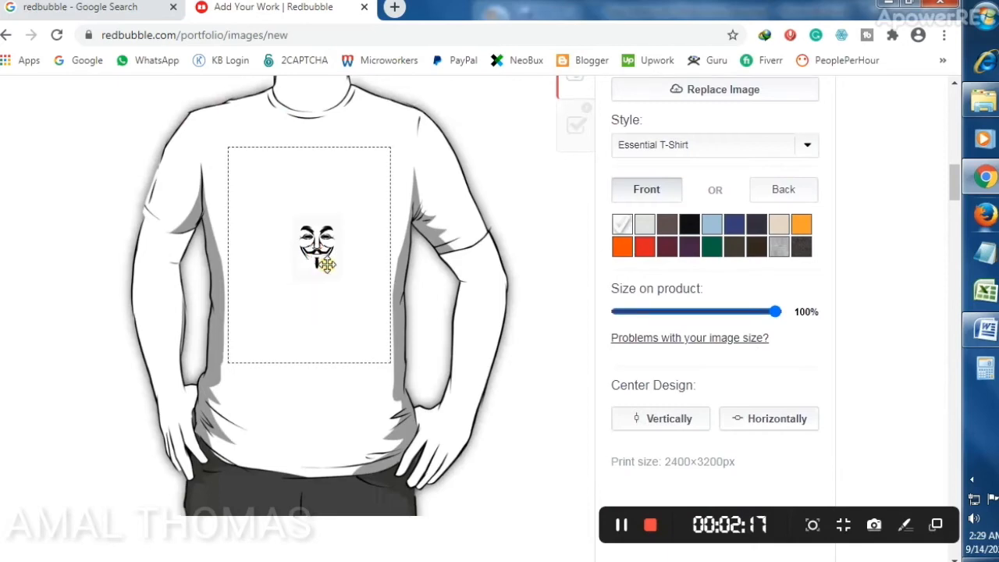
scroll(327, 265, "up", 3)
scroll(328, 265, "down", 3)
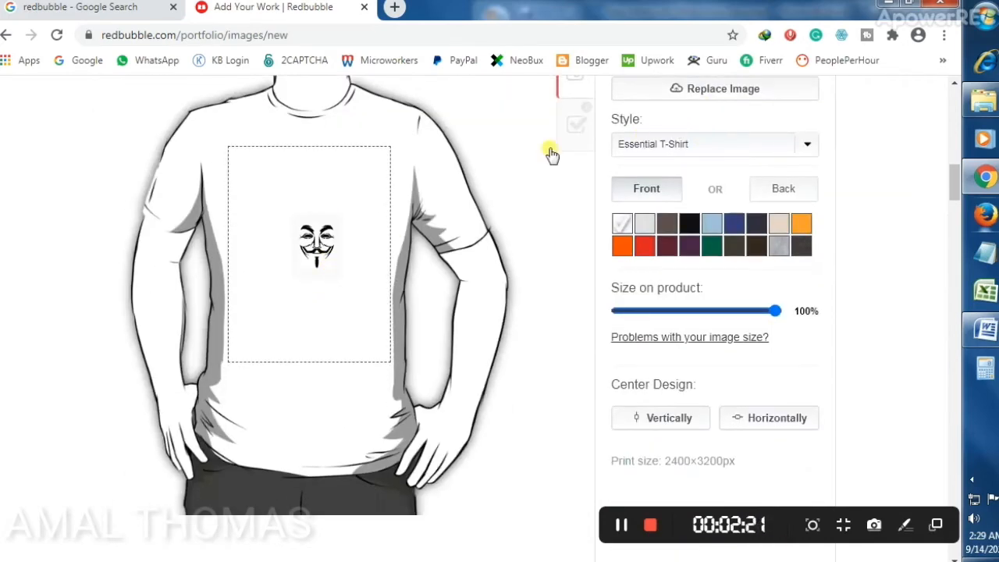
scroll(812, 375, "up", 2)
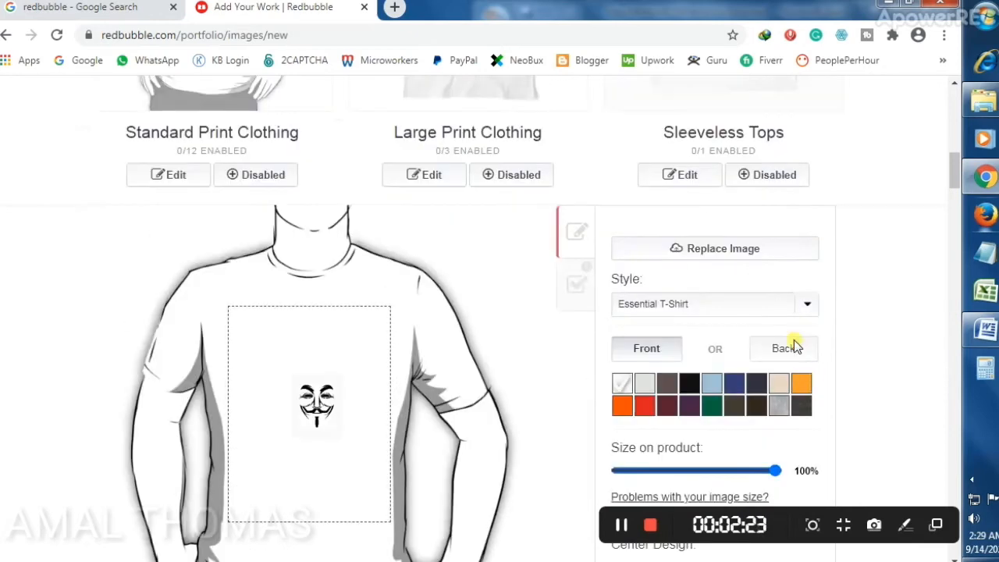
scroll(862, 423, "down", 2)
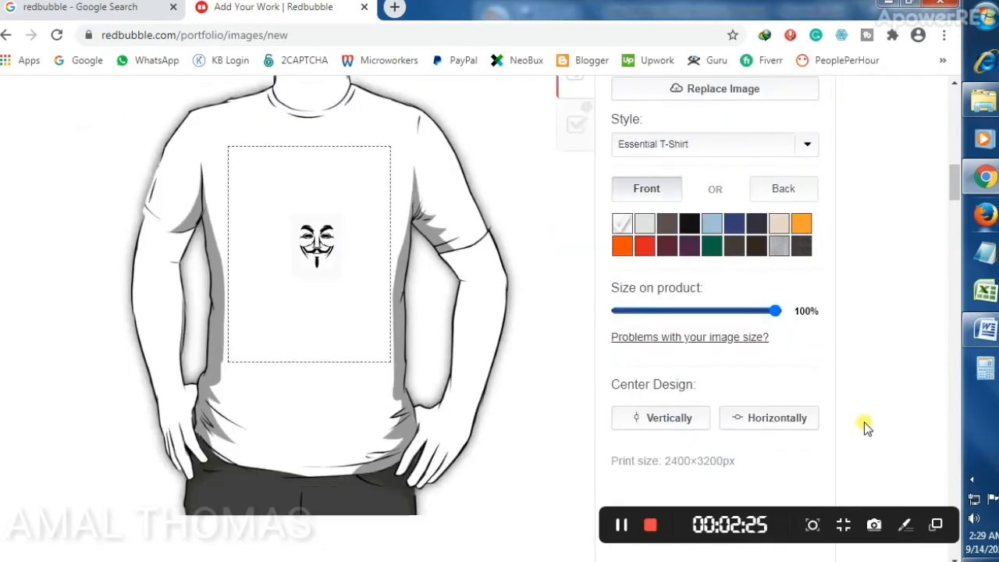
left_click_drag(775, 310, 822, 330)
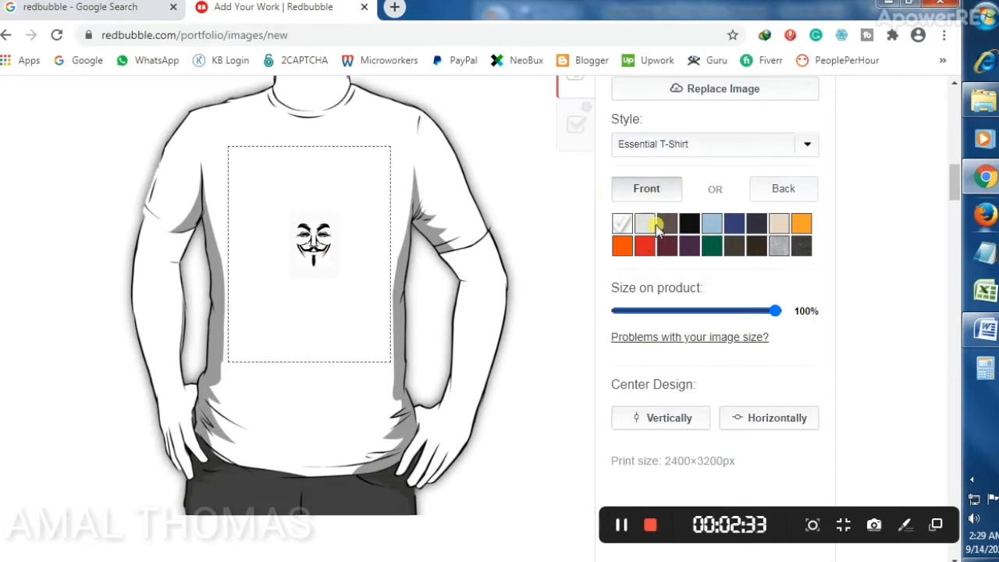
Preview the Essential T-Shirt in light grey, dark grey and black, and set its color to light blue.
left_click(645, 226)
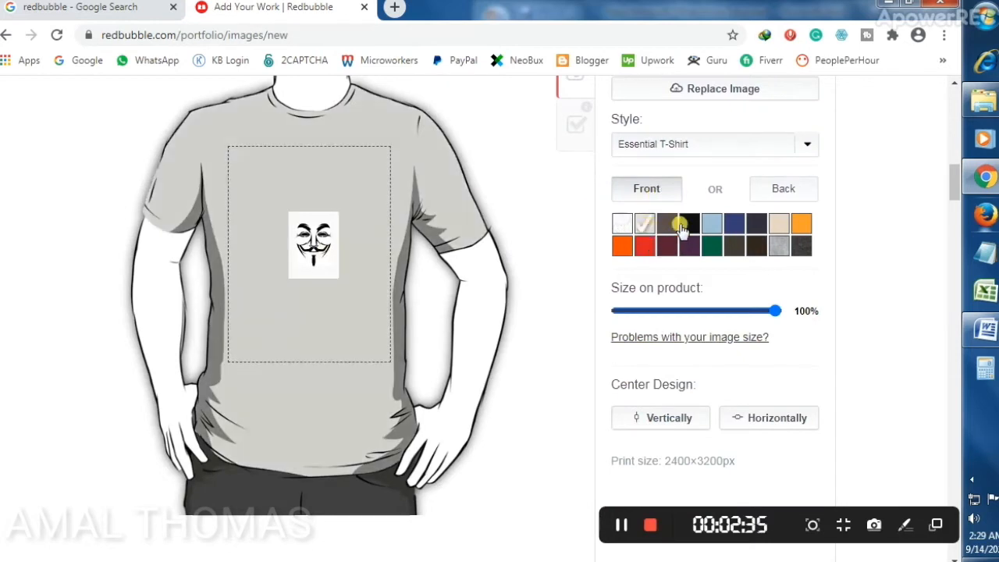
left_click(665, 228)
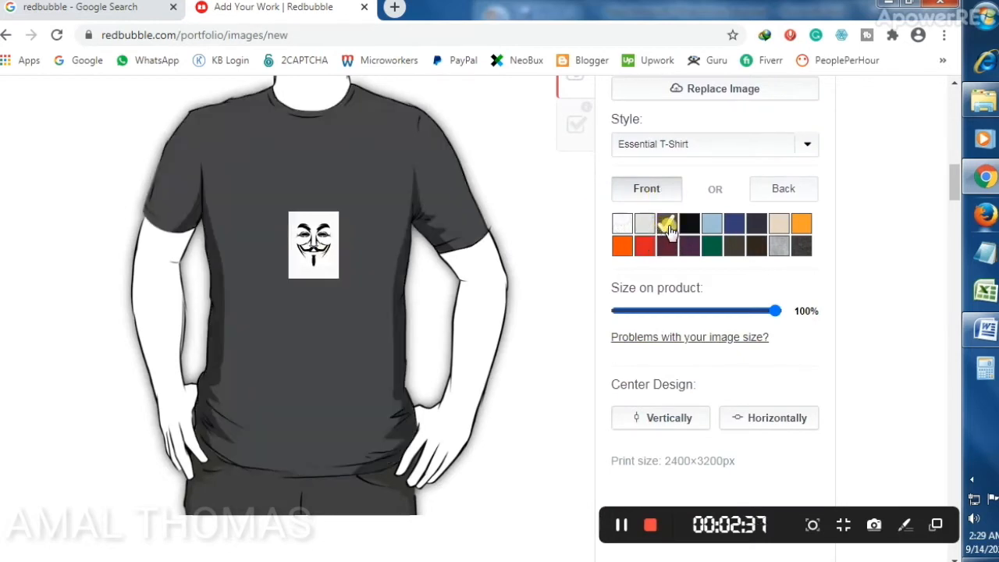
left_click(690, 225)
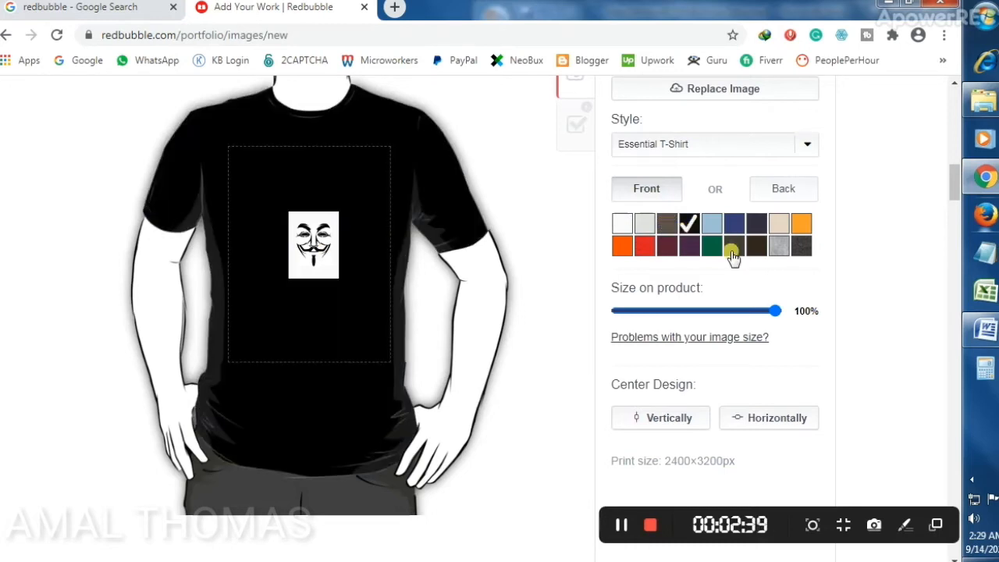
left_click(712, 227)
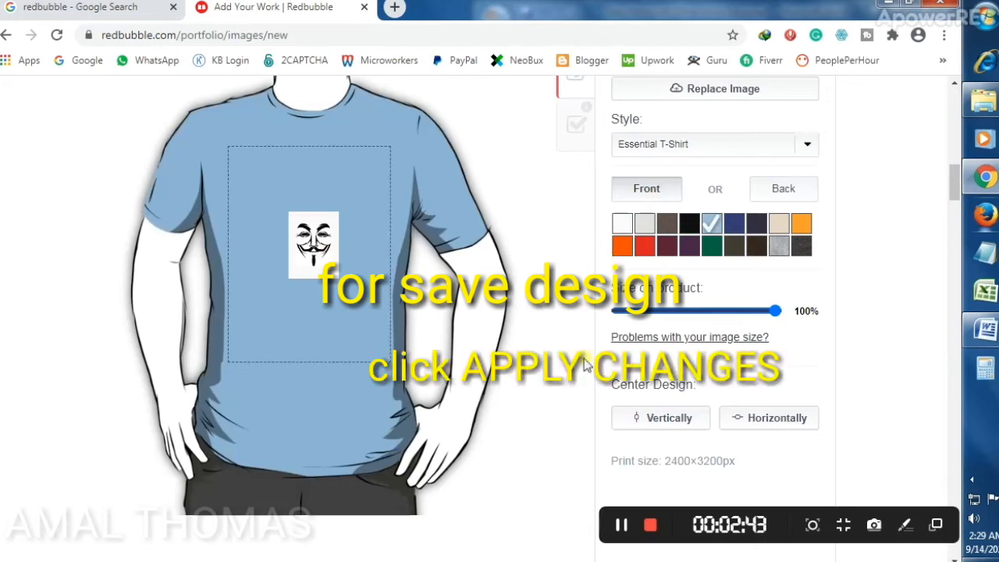
Review the light blue T-shirt design and apply the changes to Standard Print Clothing.
scroll(812, 442, "down", 2)
left_click(814, 445)
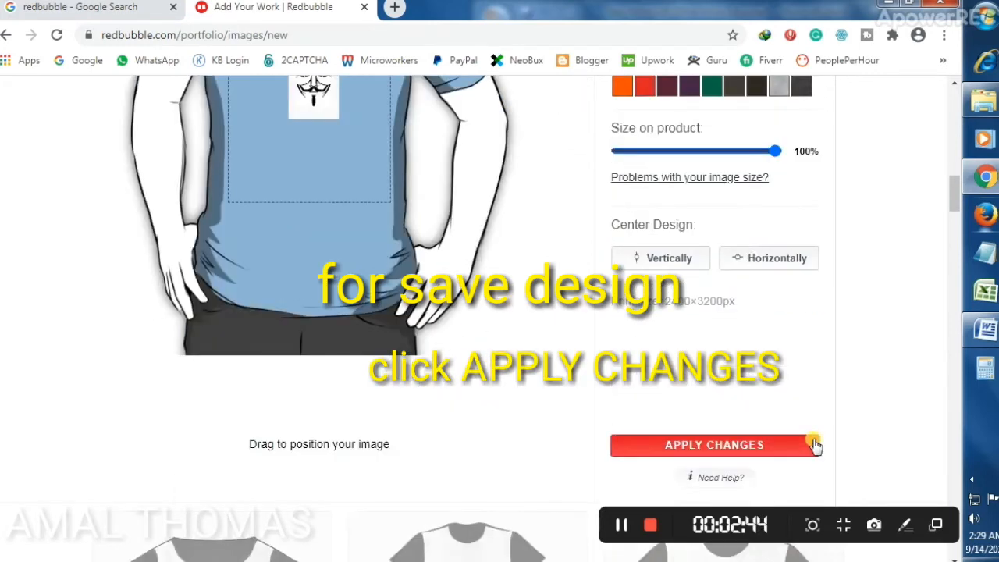
scroll(708, 412, "up", 3)
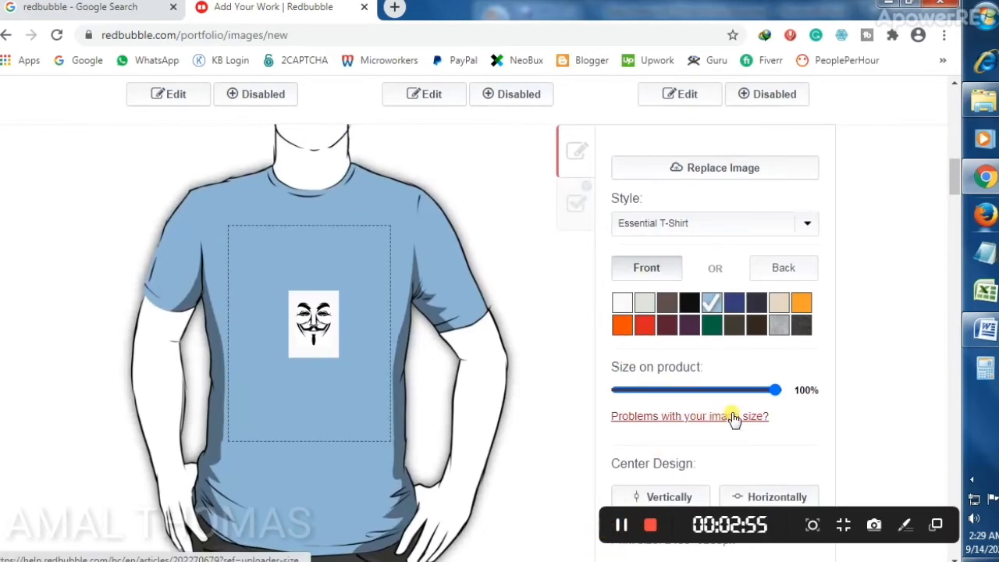
scroll(733, 419, "down", 4)
left_click(684, 368)
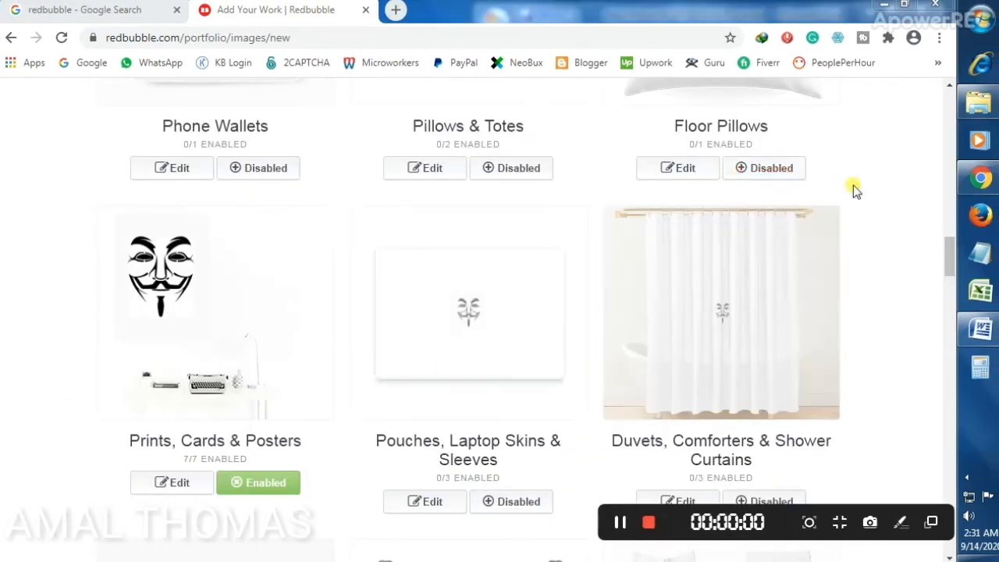
left_click_drag(954, 256, 954, 101)
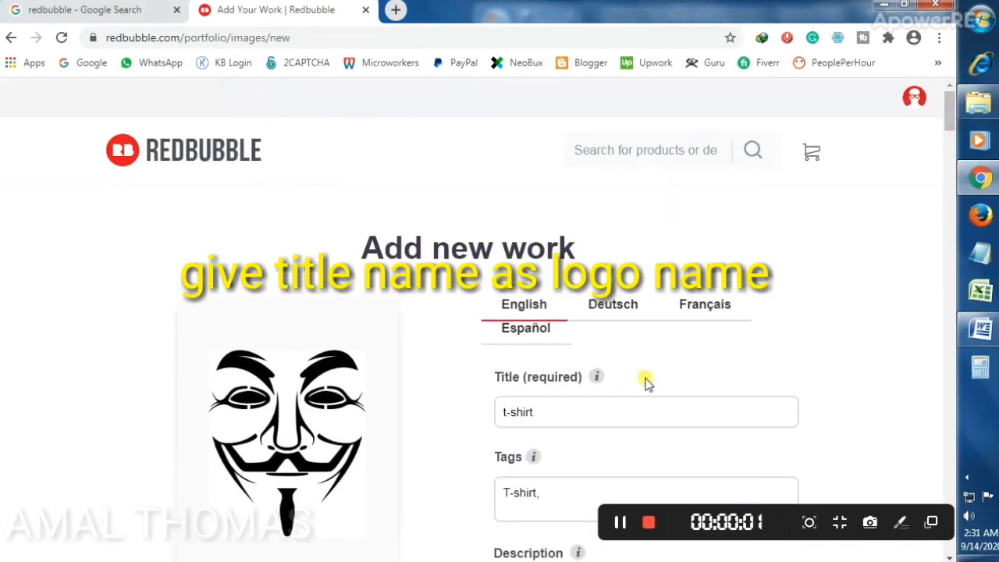
scroll(897, 384, "down", 2)
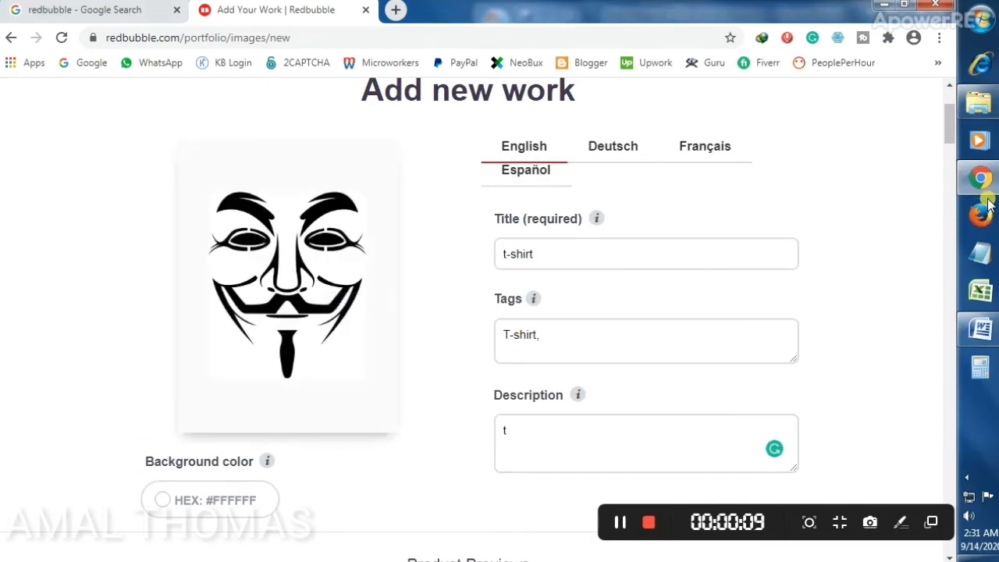
mouse_move(976, 105)
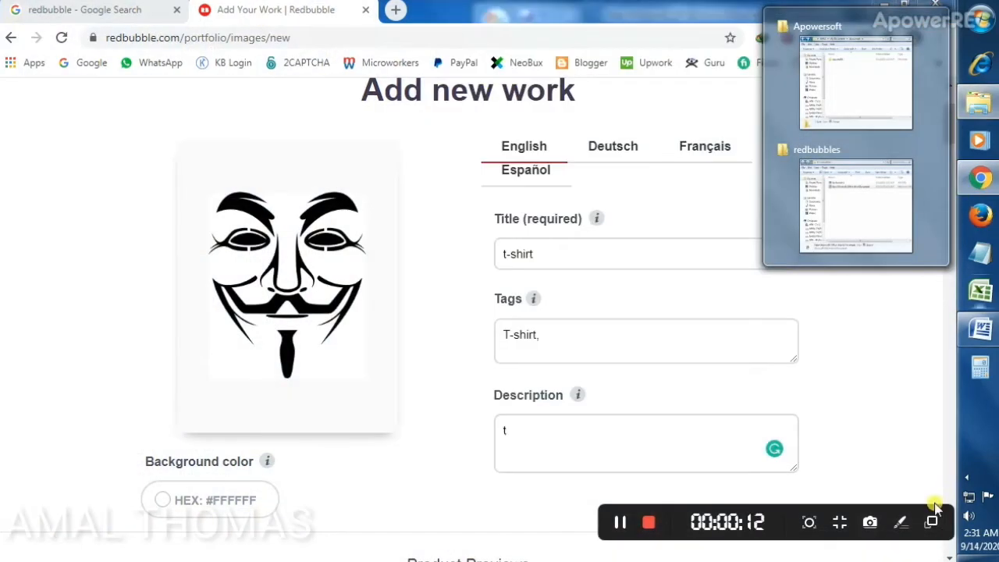
left_click(623, 525)
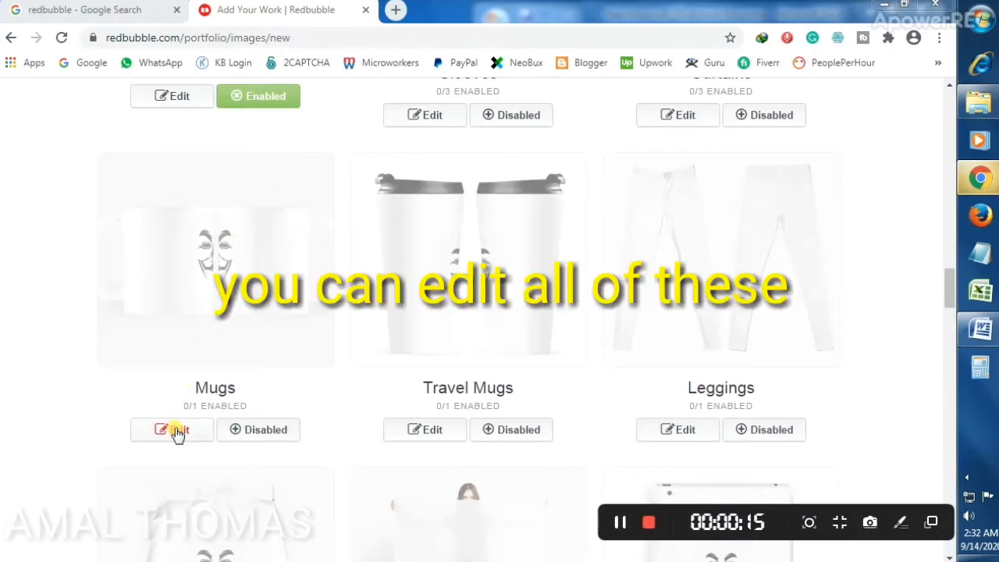
Open the Mugs product for editing and move the mask design left and slightly down in its print area.
left_click(174, 430)
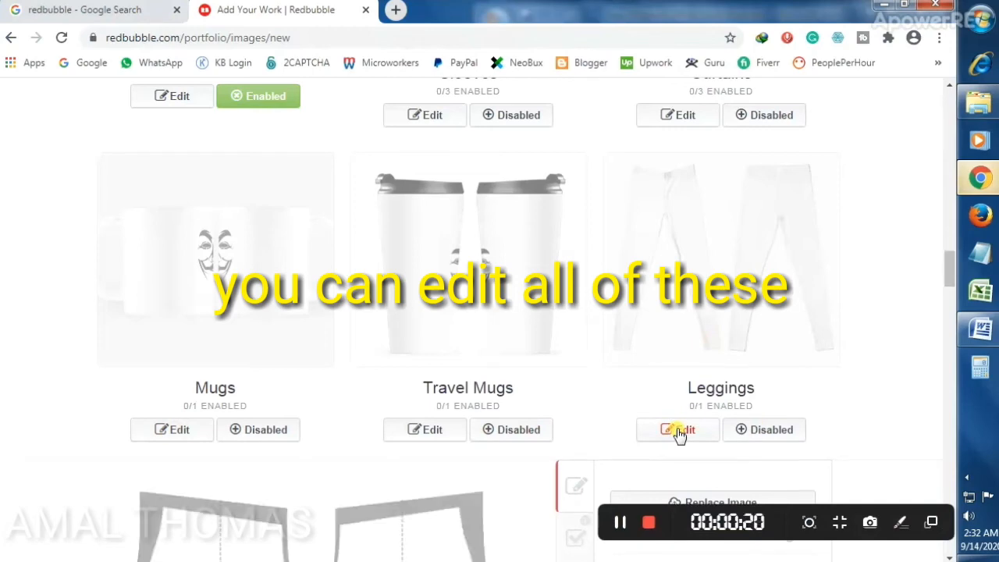
scroll(679, 434, "down", 2)
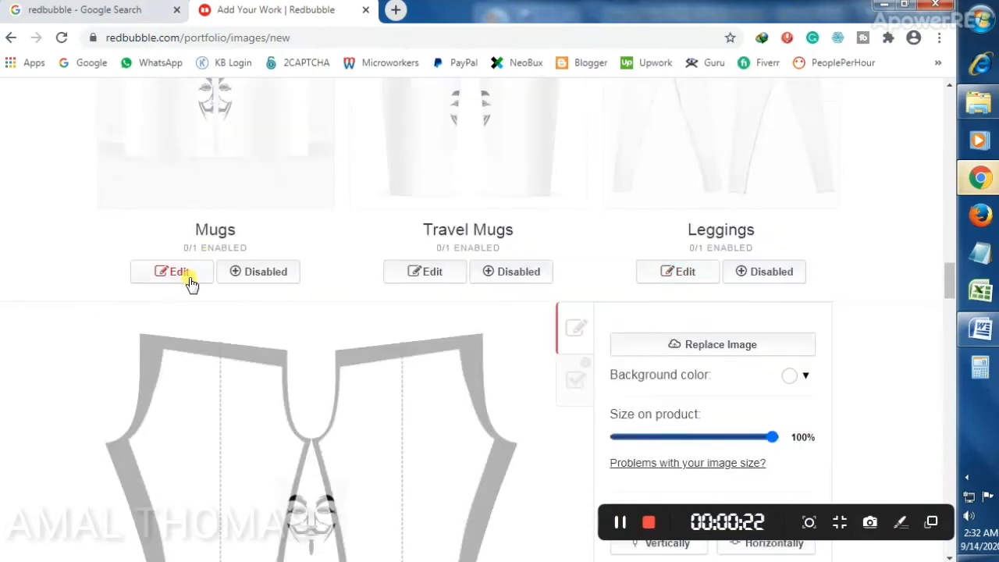
left_click(186, 275)
scroll(553, 347, "down", 3)
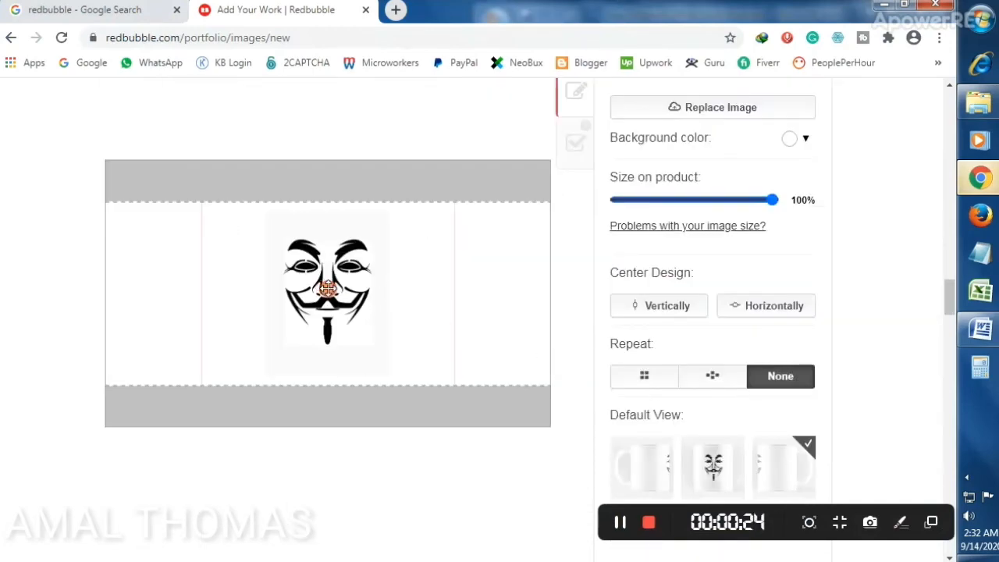
left_click_drag(324, 282, 270, 299)
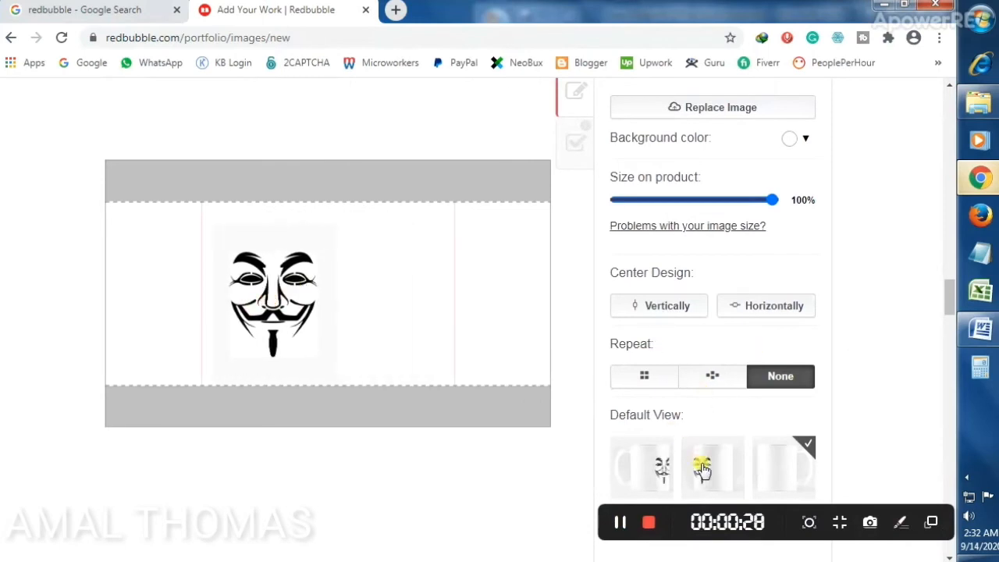
scroll(803, 476, "down", 1)
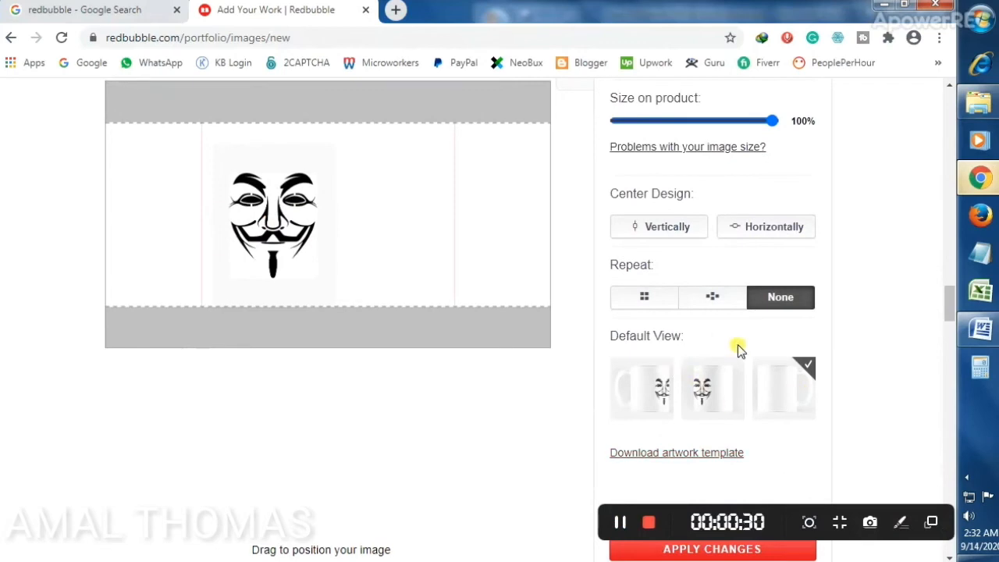
scroll(738, 367, "up", 1)
scroll(741, 382, "up", 2)
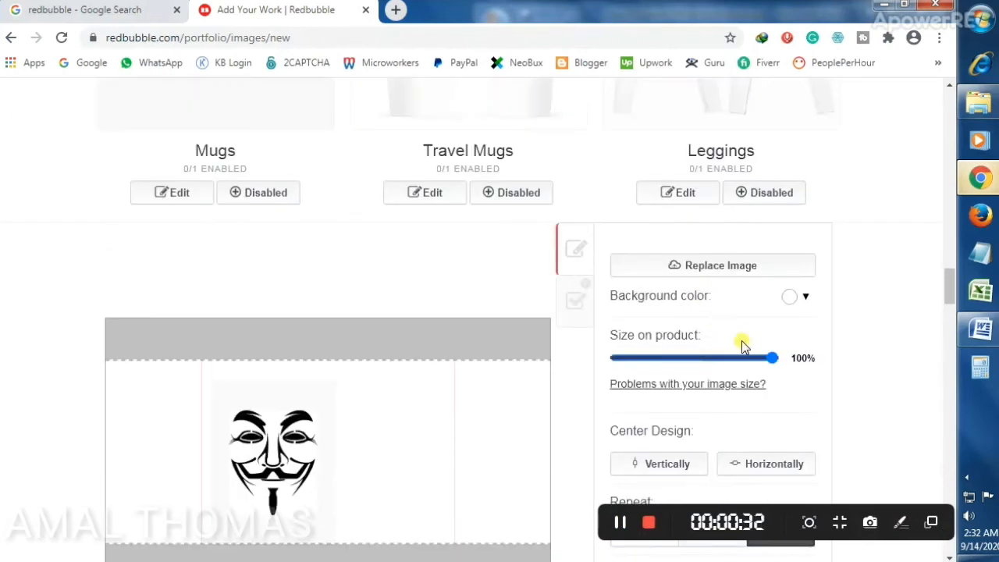
Set the mug's background color to dark red #992323 and shift the mask design slightly to the right.
left_click(787, 296)
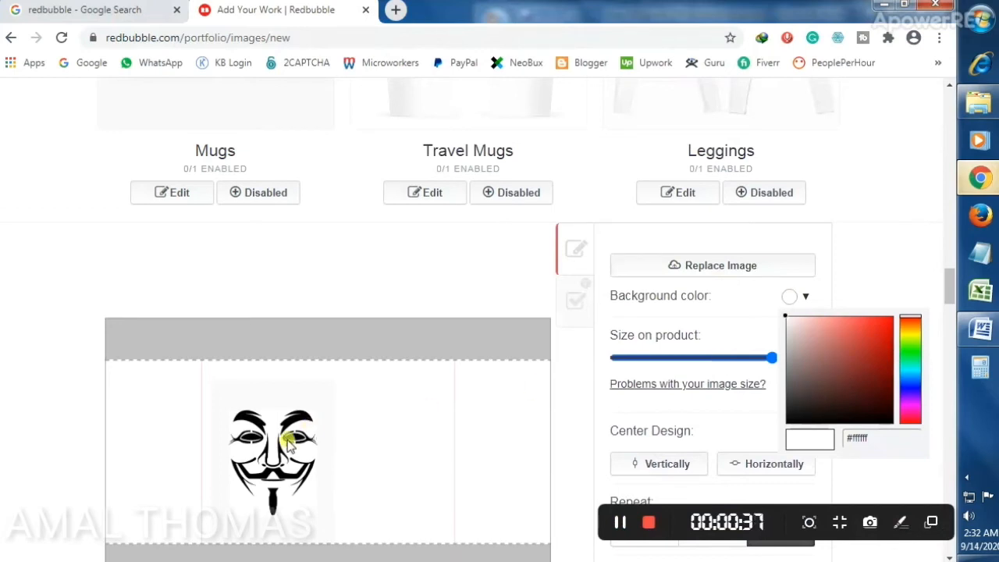
left_click(834, 341)
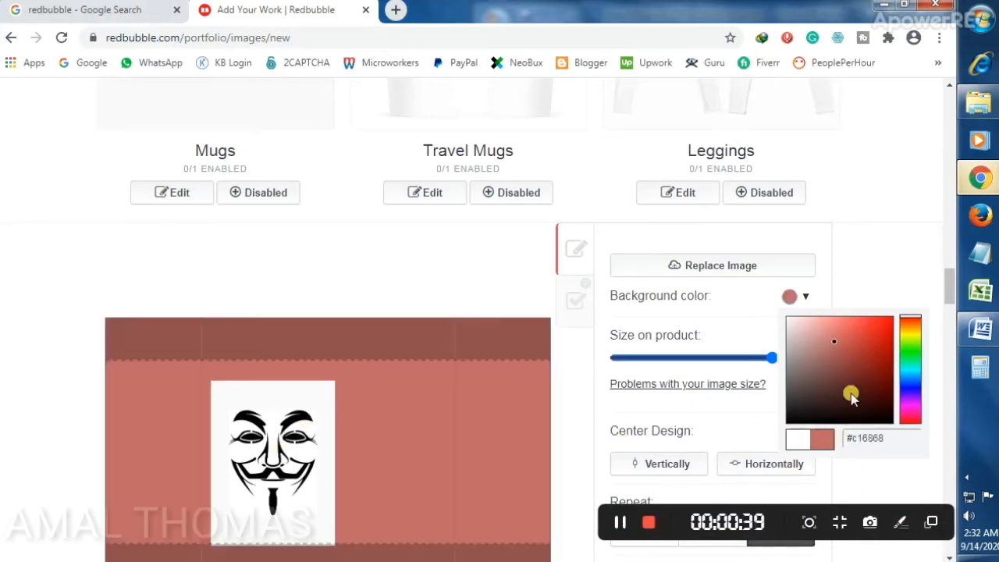
left_click(869, 358)
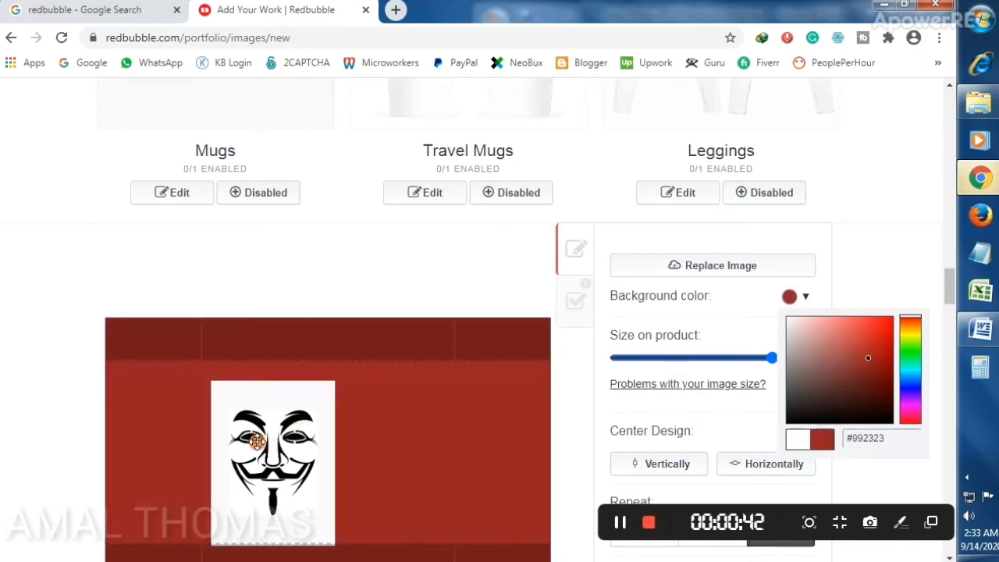
left_click_drag(259, 441, 273, 441)
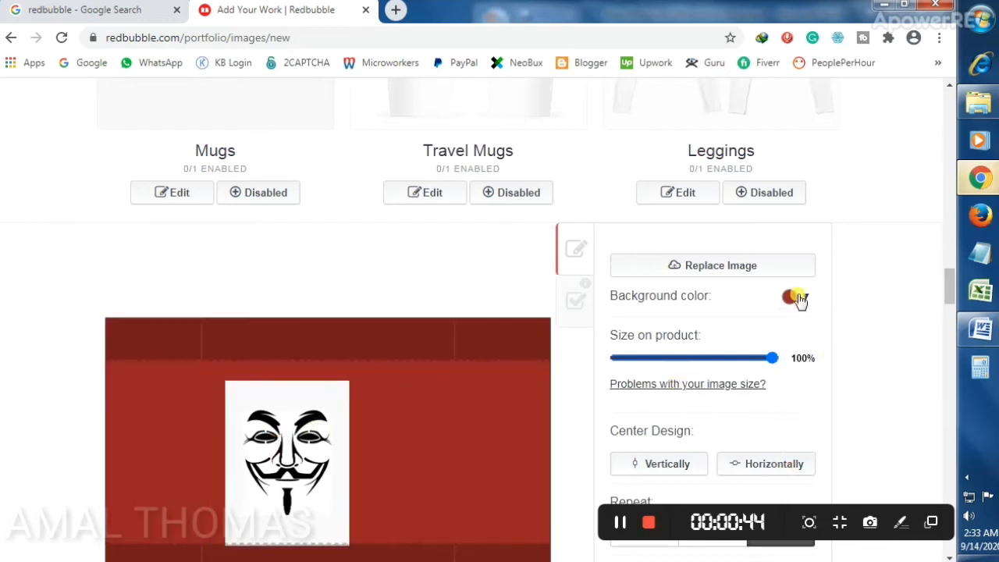
Try the darker reds #471111 and #651919 as the mug's background color.
left_click(794, 296)
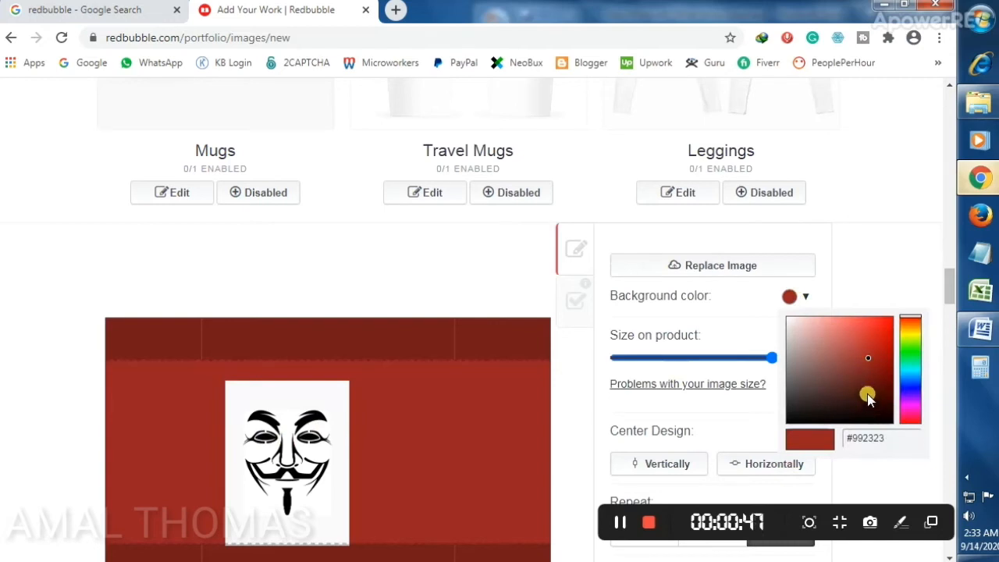
left_click(868, 393)
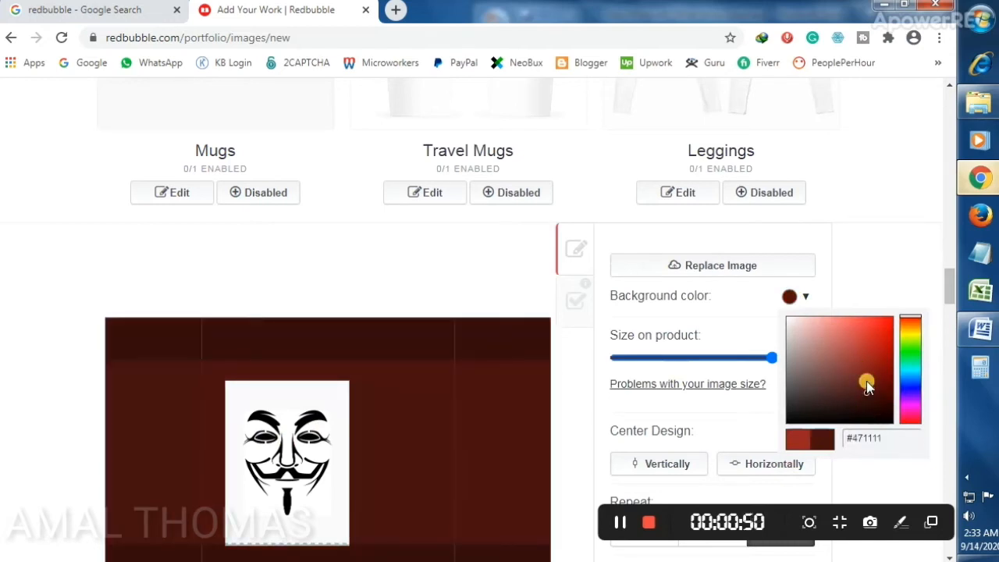
left_click(871, 380)
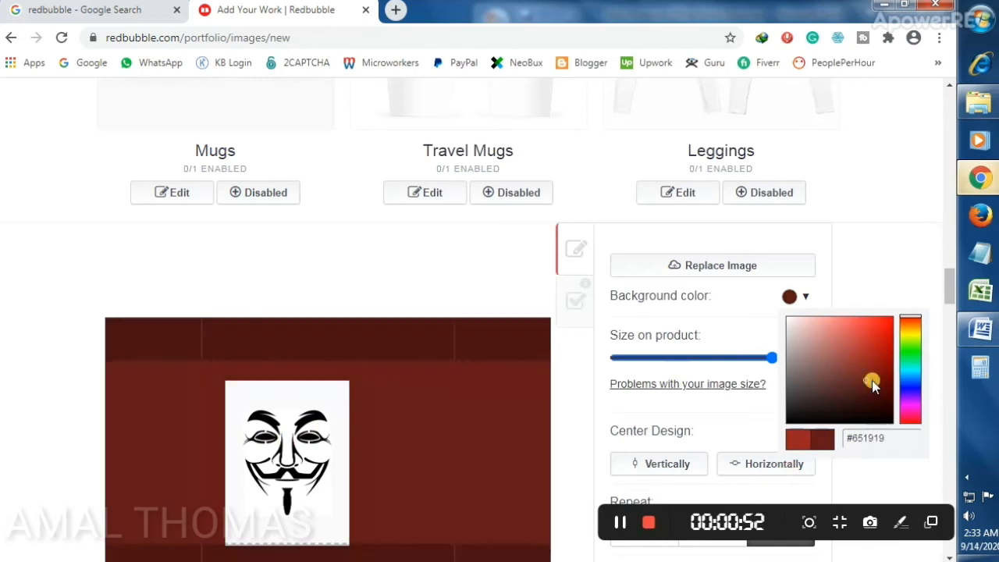
left_click(872, 381)
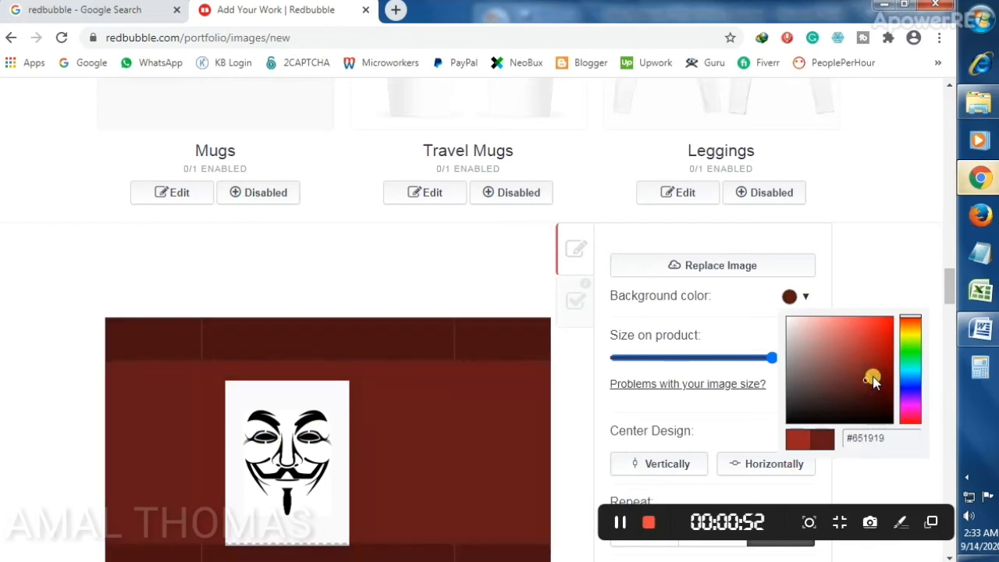
Try several olive and green shades for the mug's background, settle on a medium green, and apply the changes to Mugs.
left_click(911, 337)
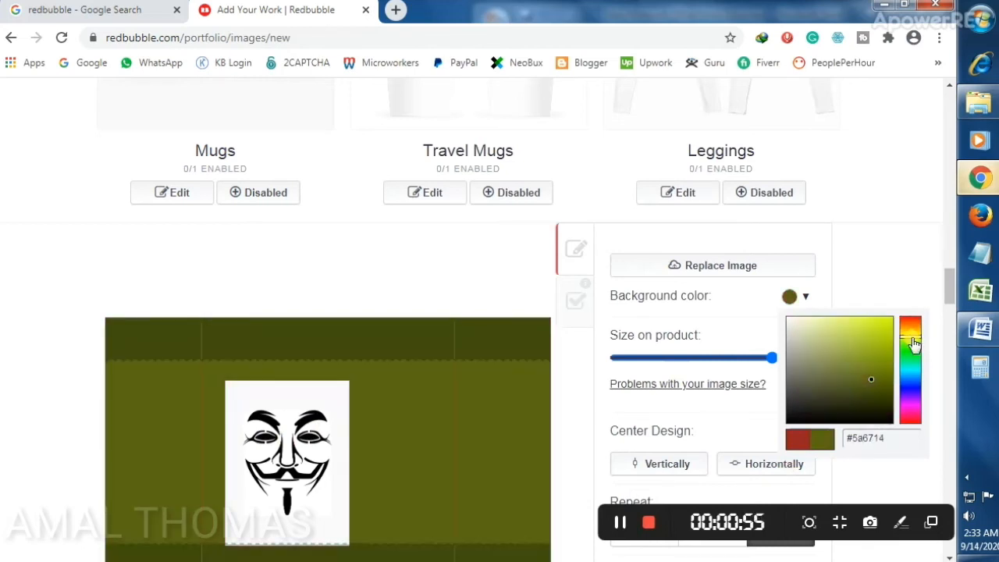
left_click(914, 352)
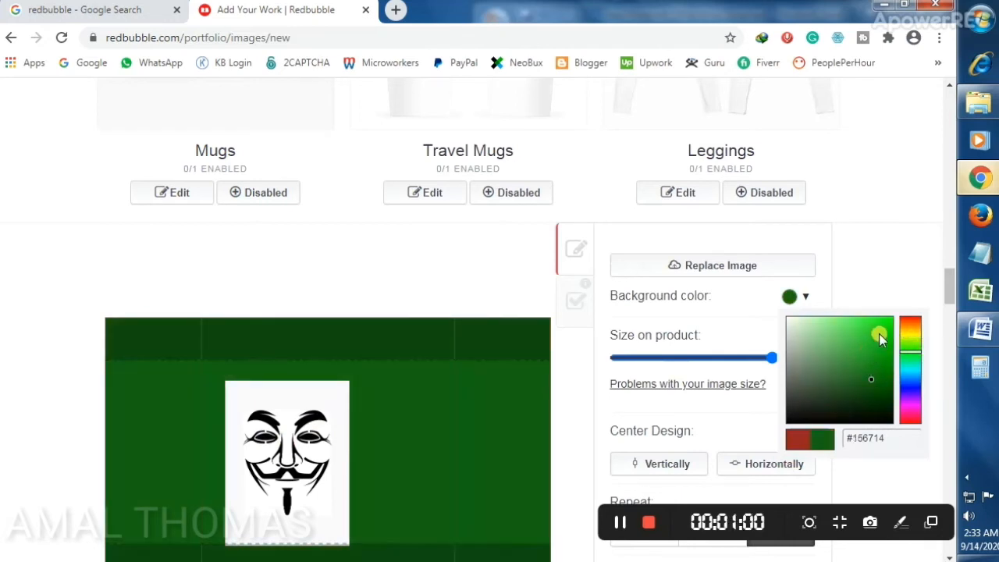
left_click(870, 348)
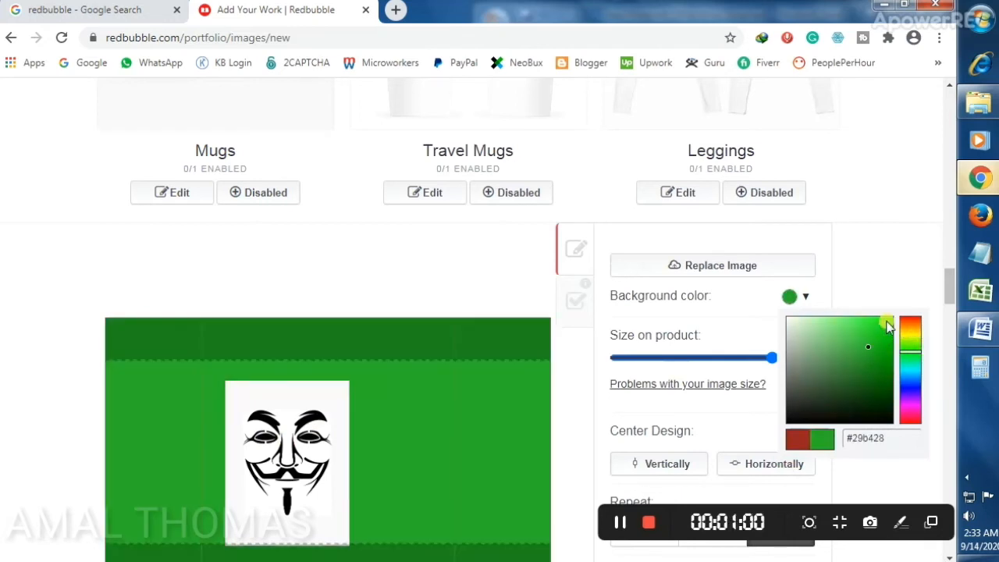
left_click(841, 335)
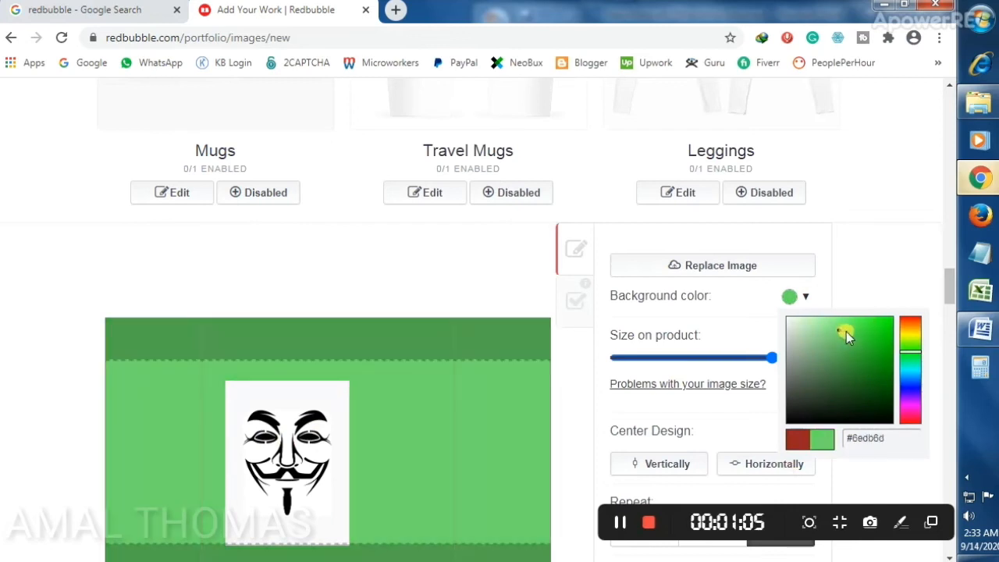
left_click(848, 334)
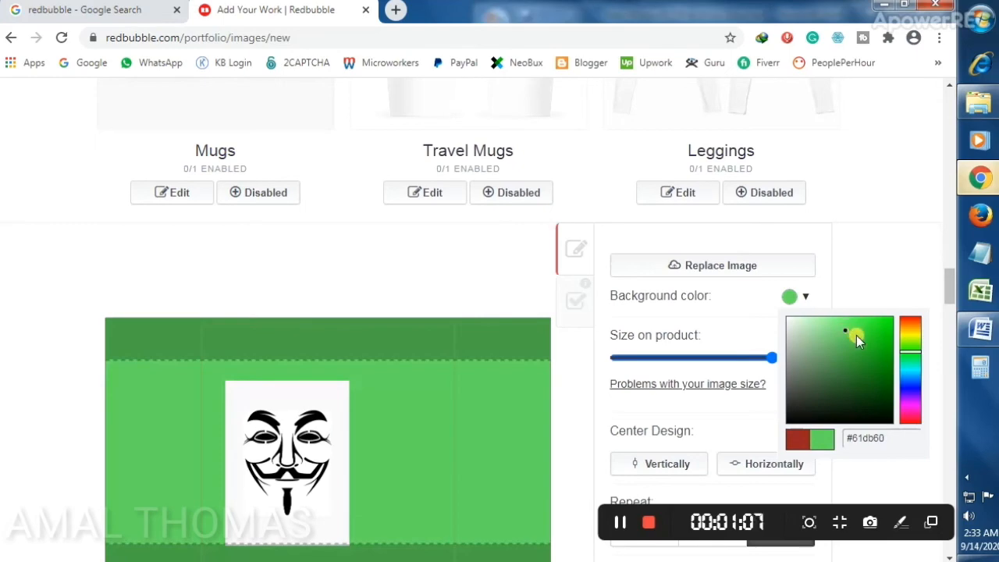
left_click(856, 335)
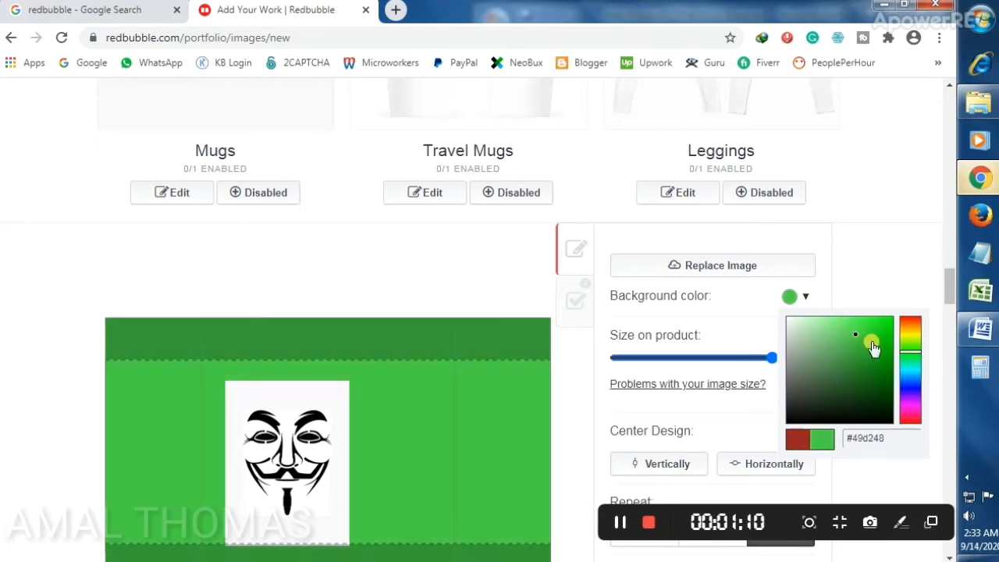
left_click(872, 343)
scroll(914, 401, "down", 5)
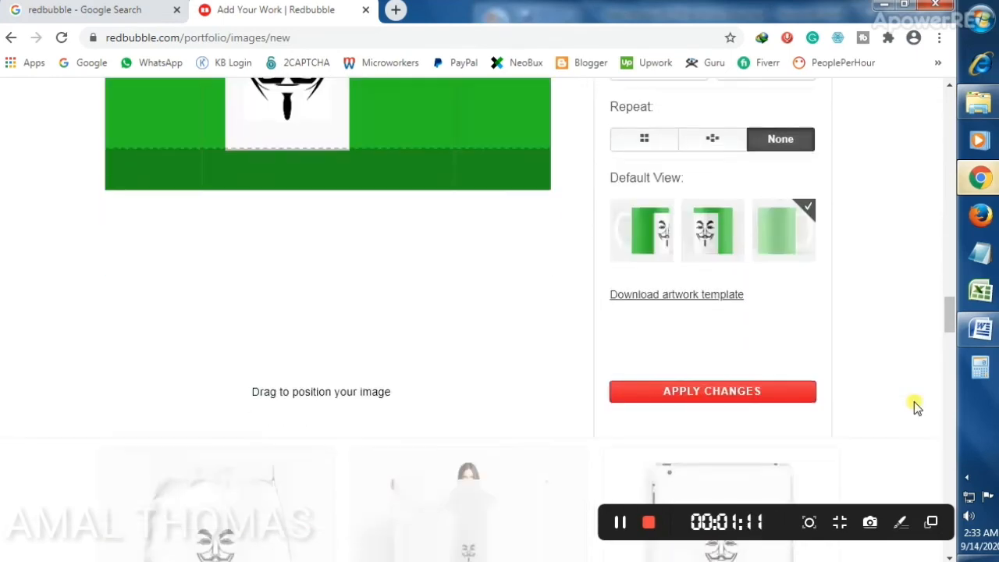
left_click(755, 396)
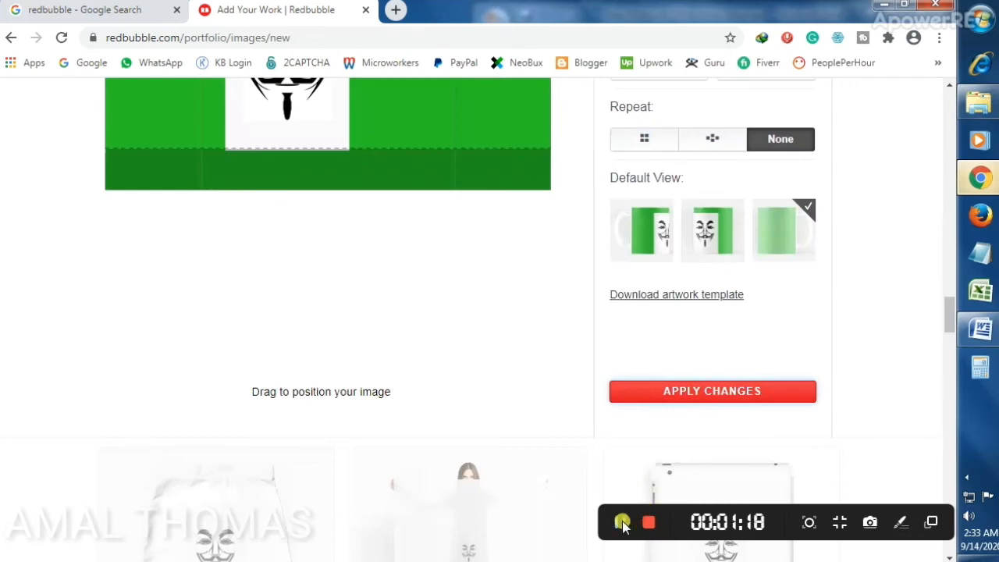
Select Design & Illustration and Digital Art as the work's media types.
scroll(813, 461, "down", 10)
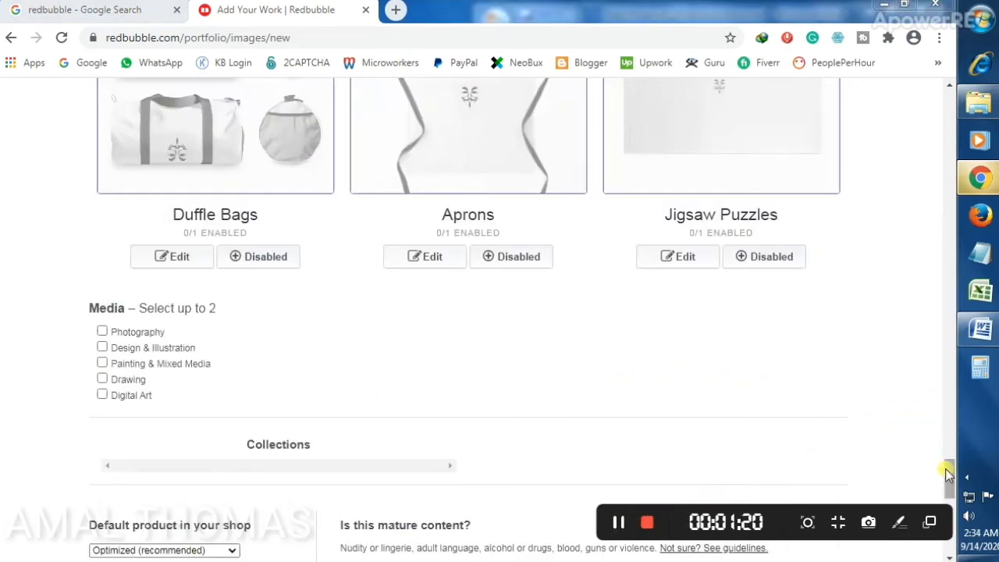
mouse_move(949, 474)
left_mouse_down()
mouse_move(950, 443)
mouse_move(946, 478)
left_mouse_up()
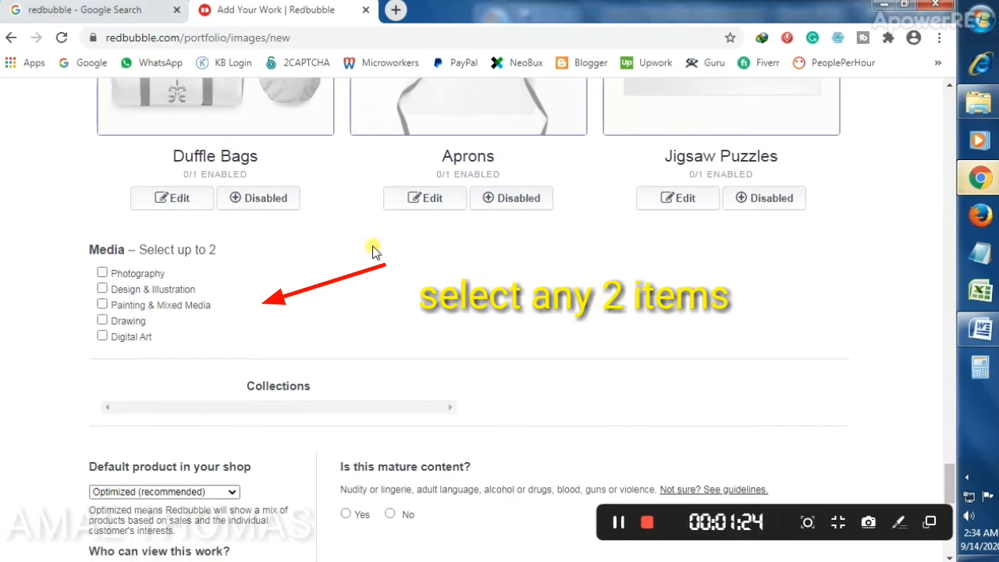
left_click(101, 290)
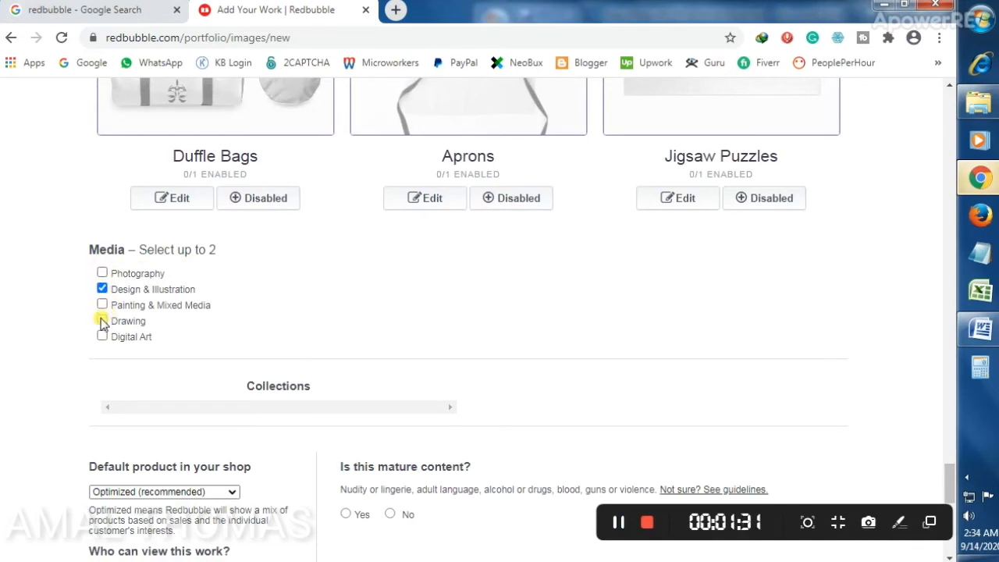
left_click(101, 337)
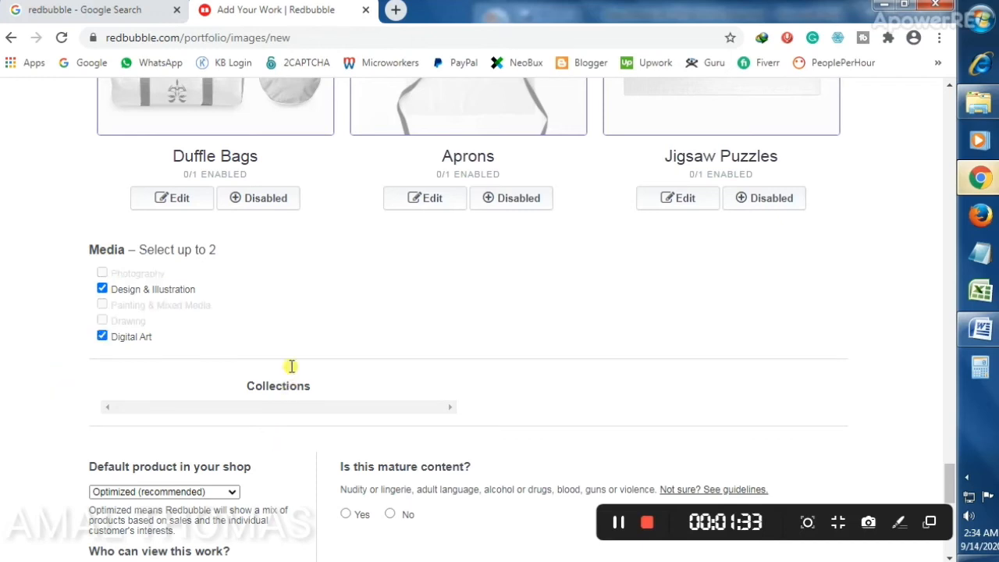
Look through the options for the shop's default product, leaving it on Optimized (recommended).
scroll(380, 350, "down", 2)
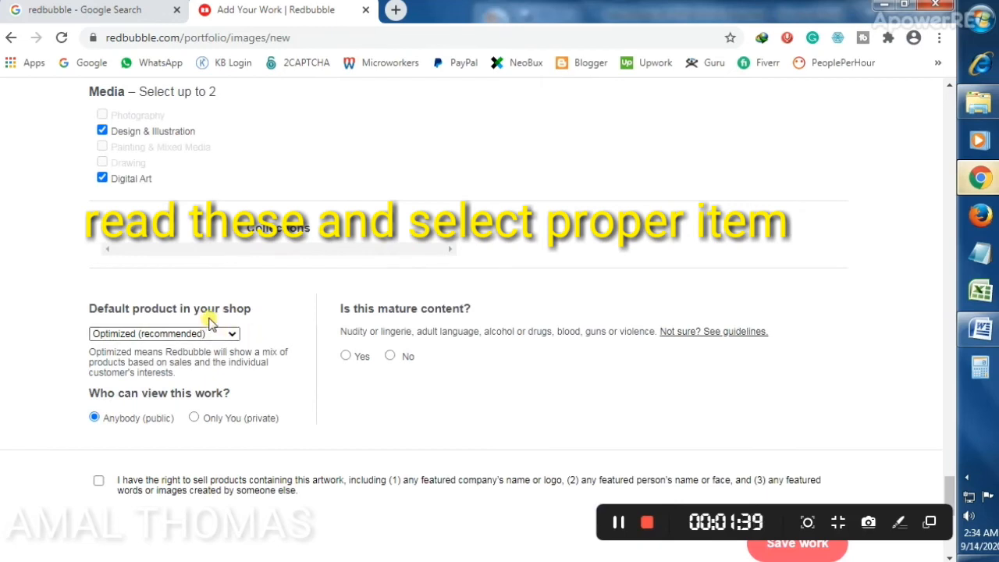
left_click(234, 333)
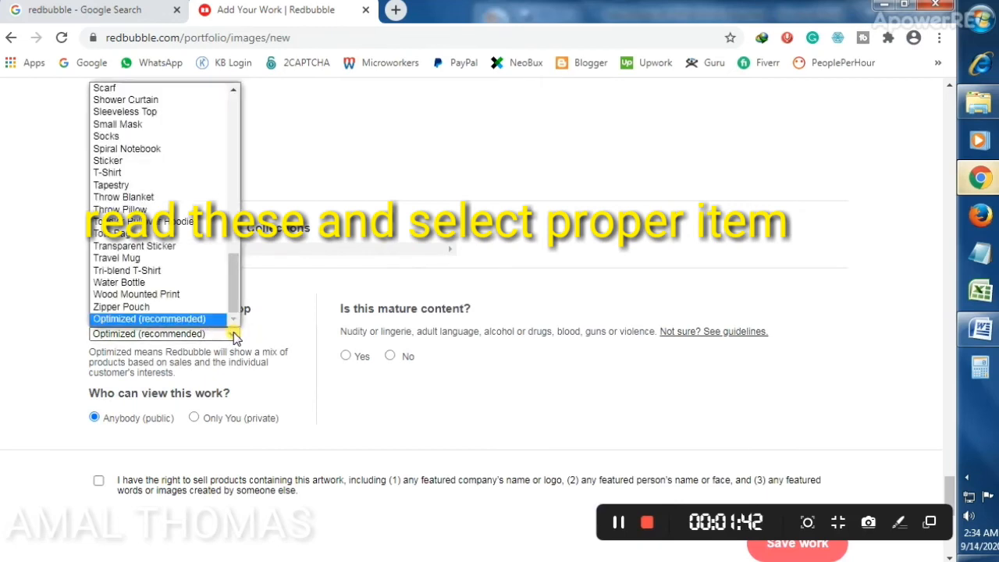
left_click(233, 334)
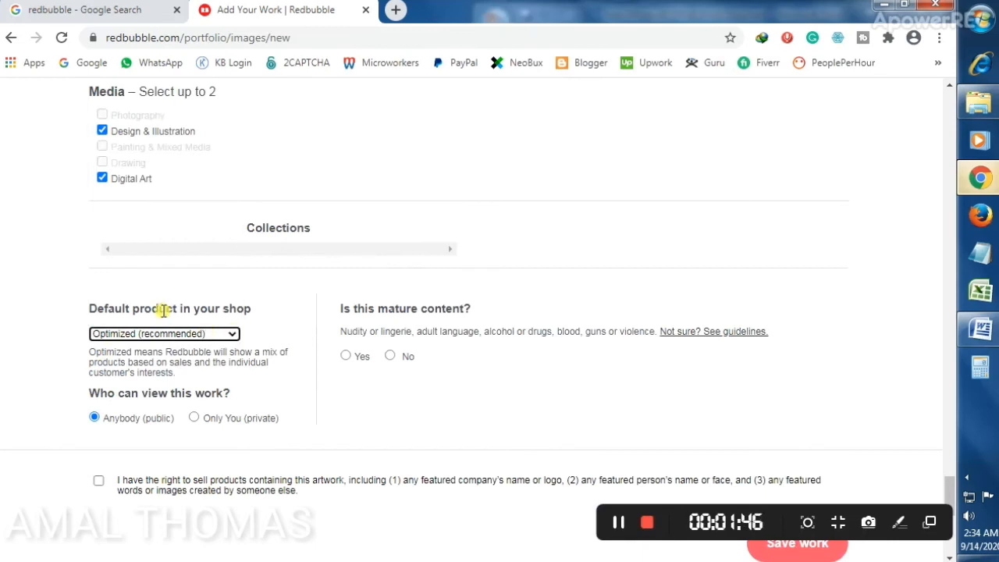
left_click(234, 334)
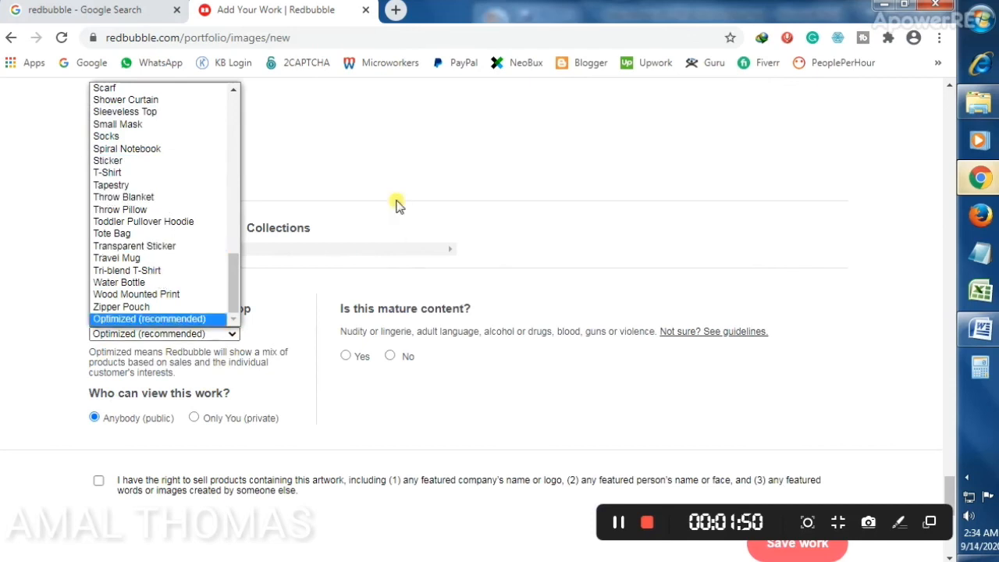
left_click(364, 191)
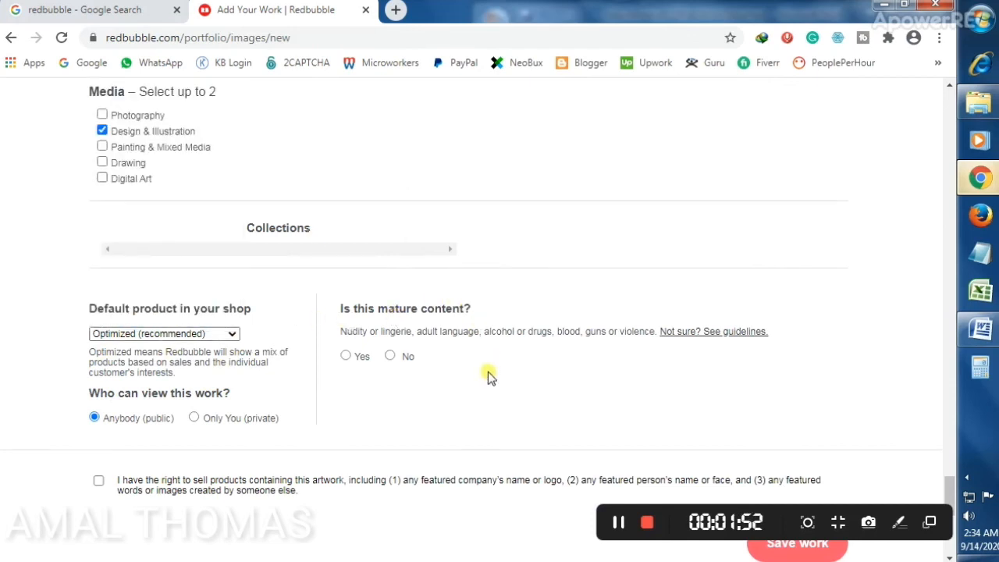
Switch the work's visibility to Only You (private) and back to Anybody (public), then try to save the work.
scroll(461, 443, "down", 1)
scroll(461, 443, "down", 2)
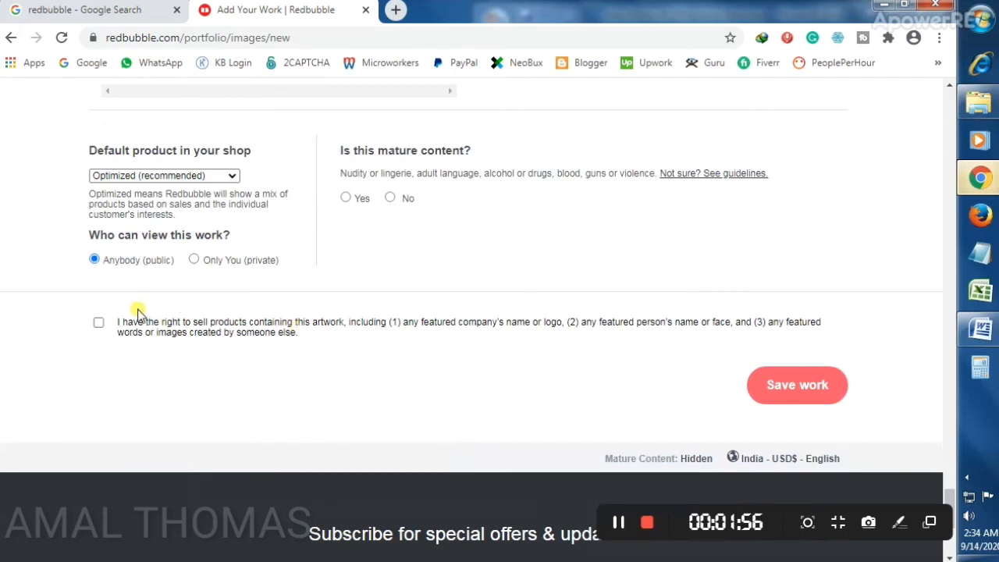
left_click(195, 260)
left_click(109, 264)
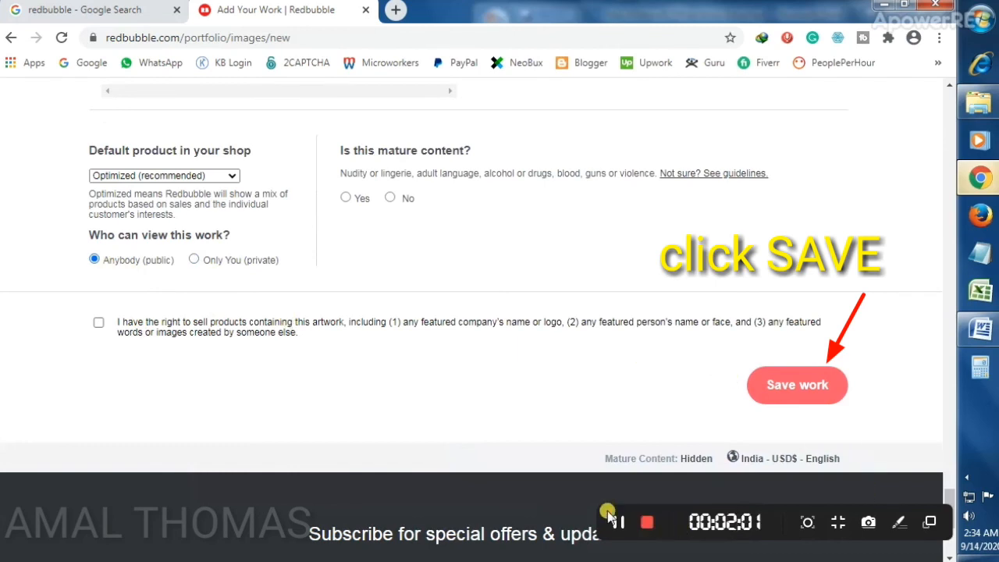
left_click(825, 390)
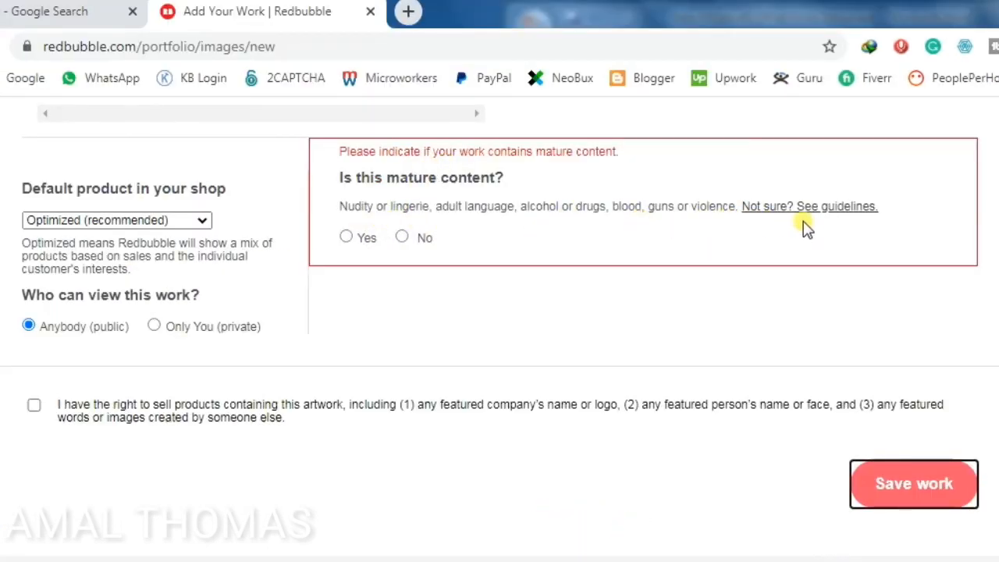
Mark the work as not containing mature content and restrict its visibility to Only You (private).
left_click(401, 238)
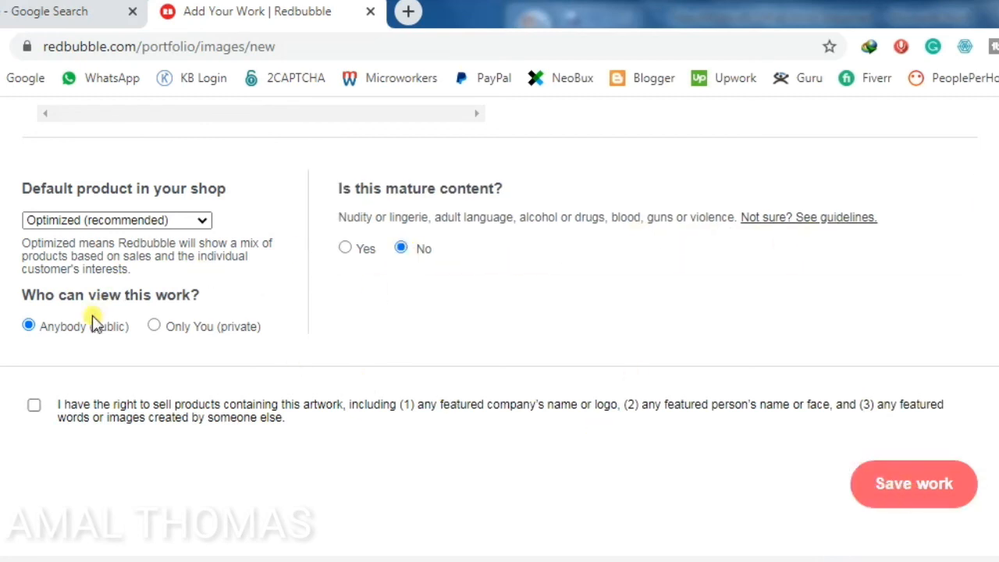
left_click(196, 328)
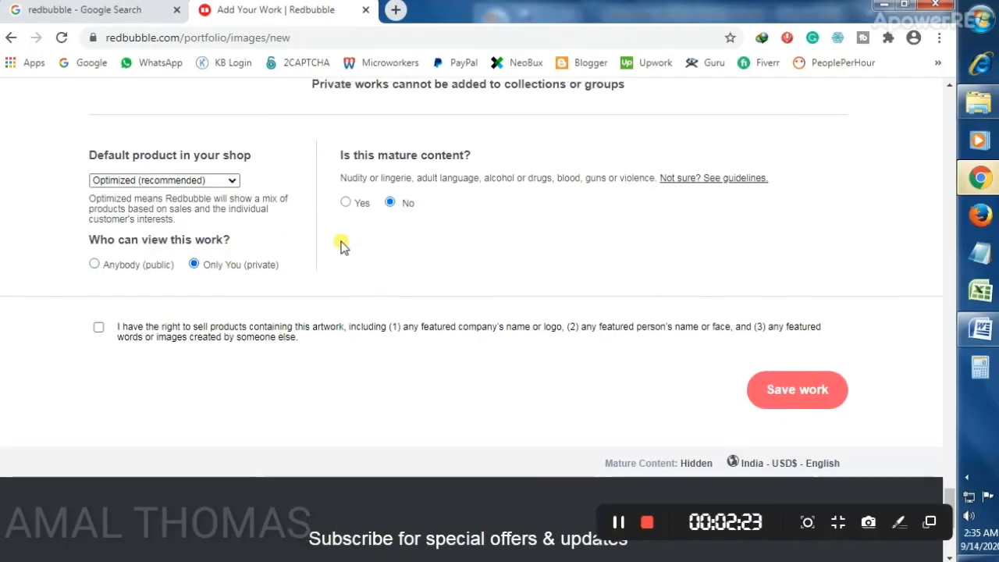
Look back over the product options for the design and submit the work for saving.
scroll(341, 245, "up", 1)
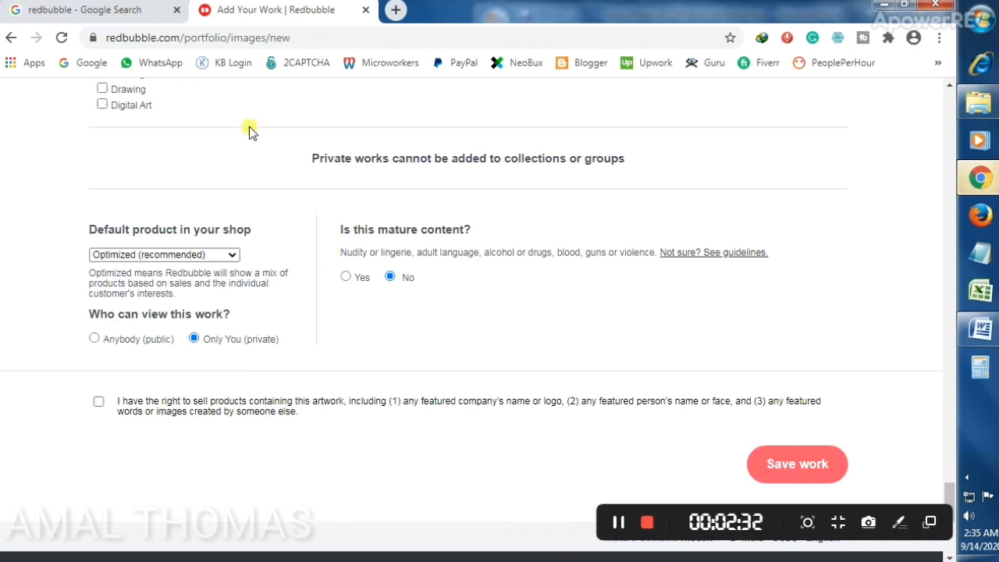
scroll(648, 188, "up", 15)
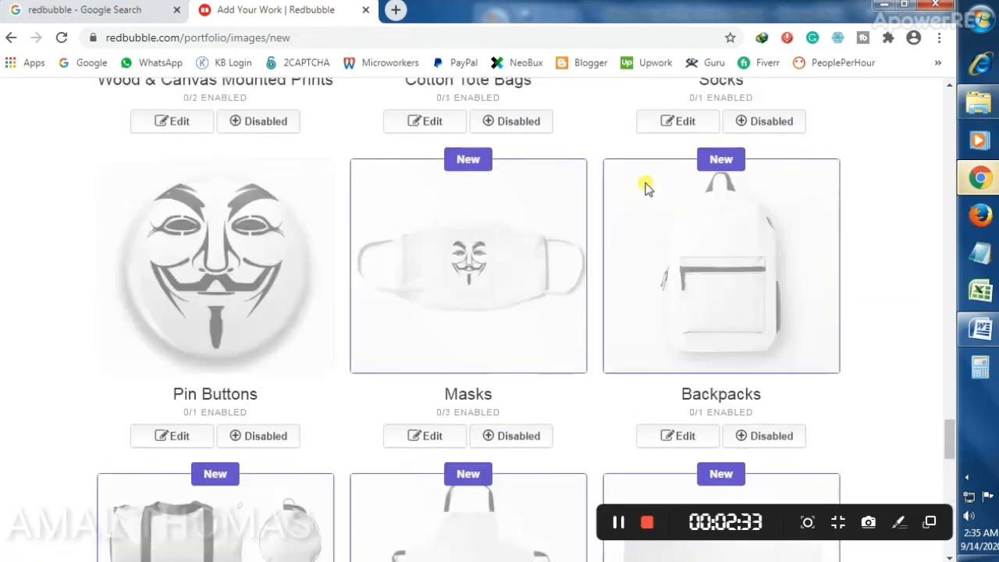
left_click_drag(947, 424, 962, 515)
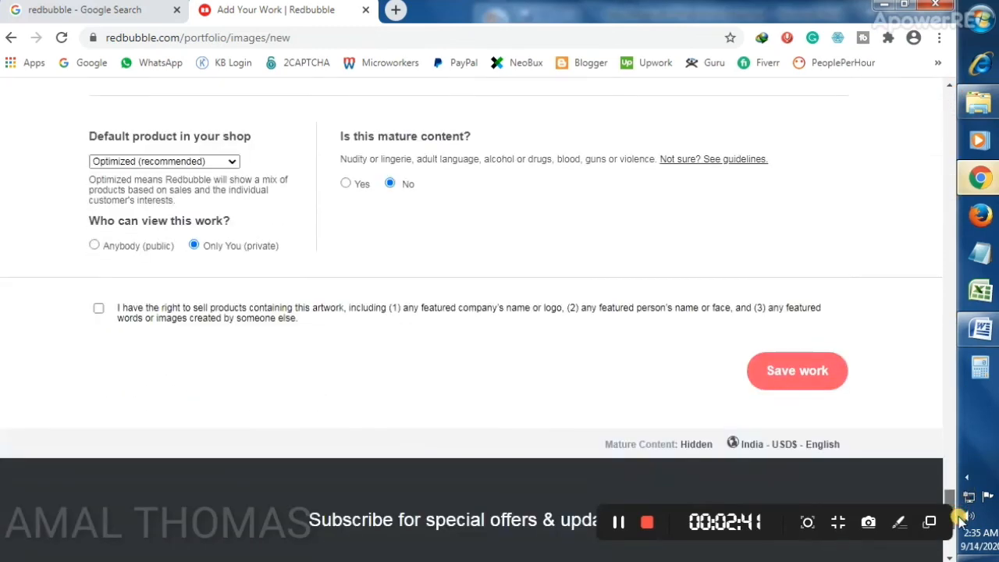
left_click(766, 366)
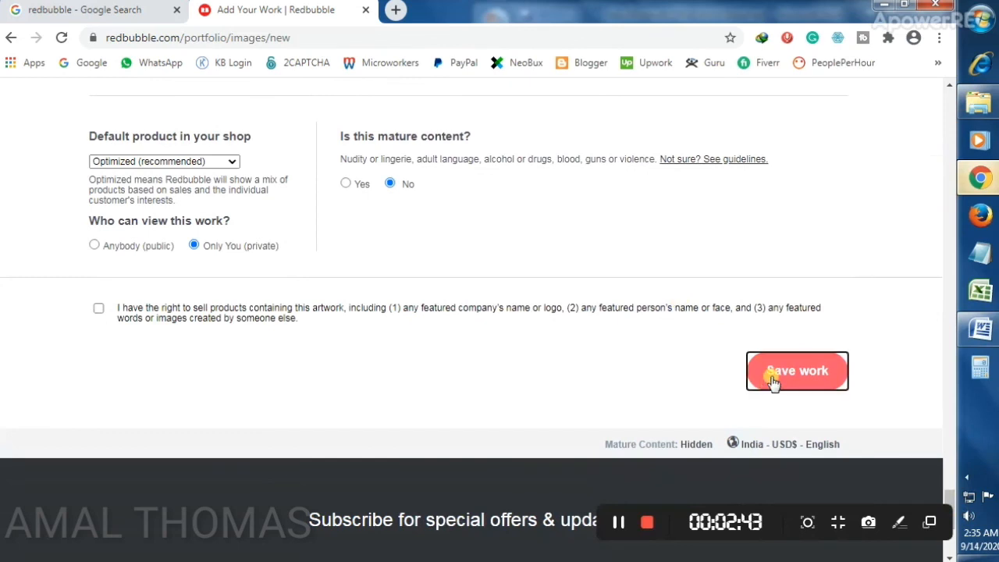